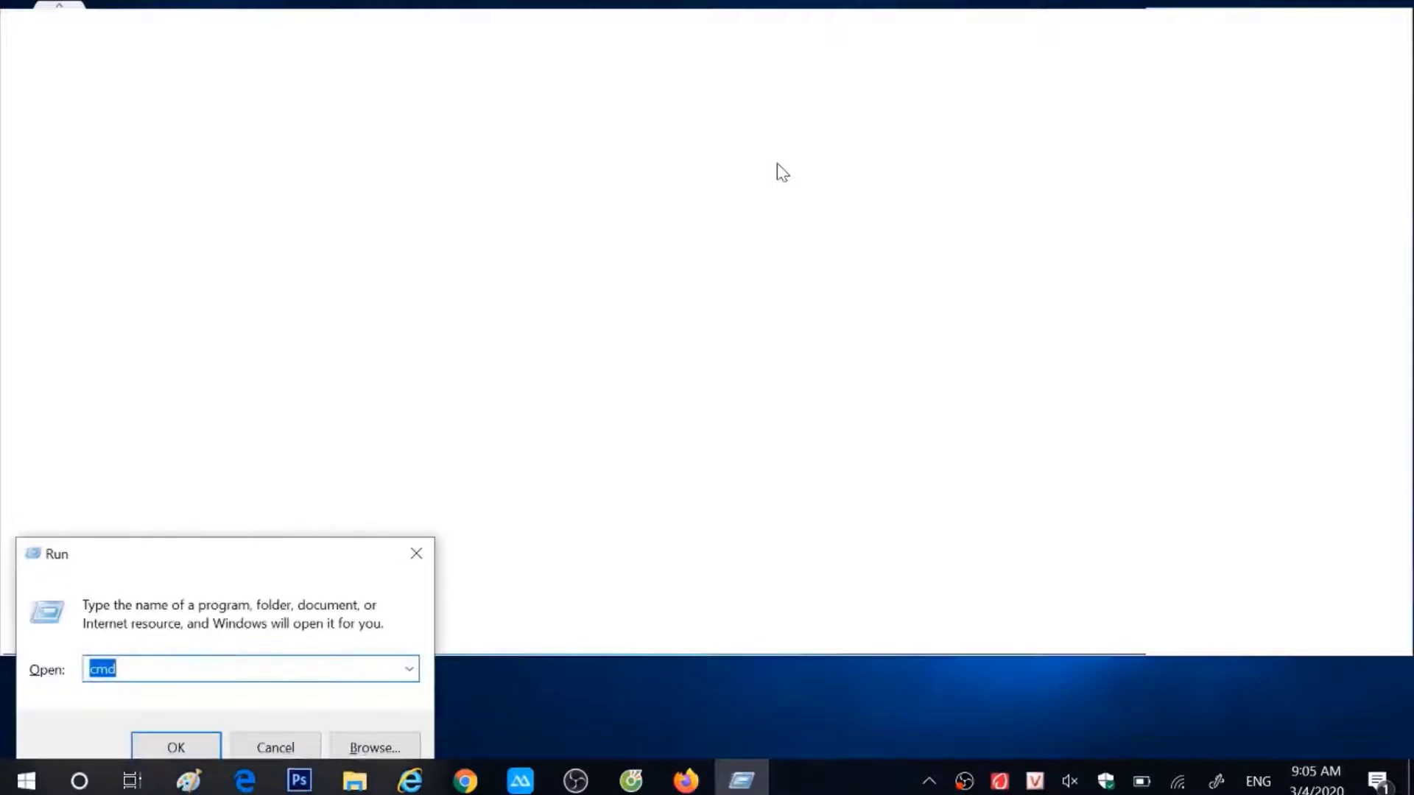
# Try to open the network share \\192.168.5.10 from the Run dialog
pyautogui.write('\\\\19')
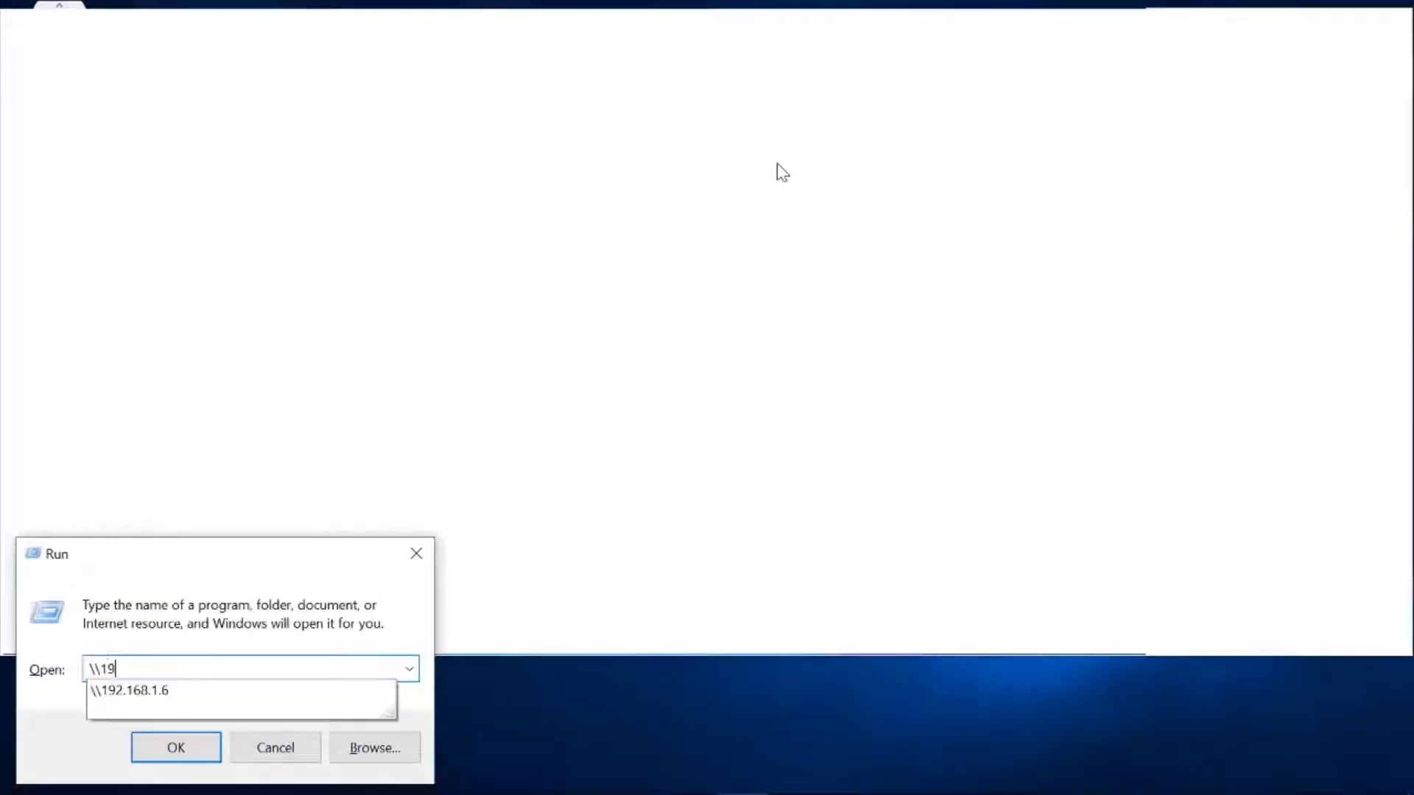
pyautogui.write('2.168.5.10')
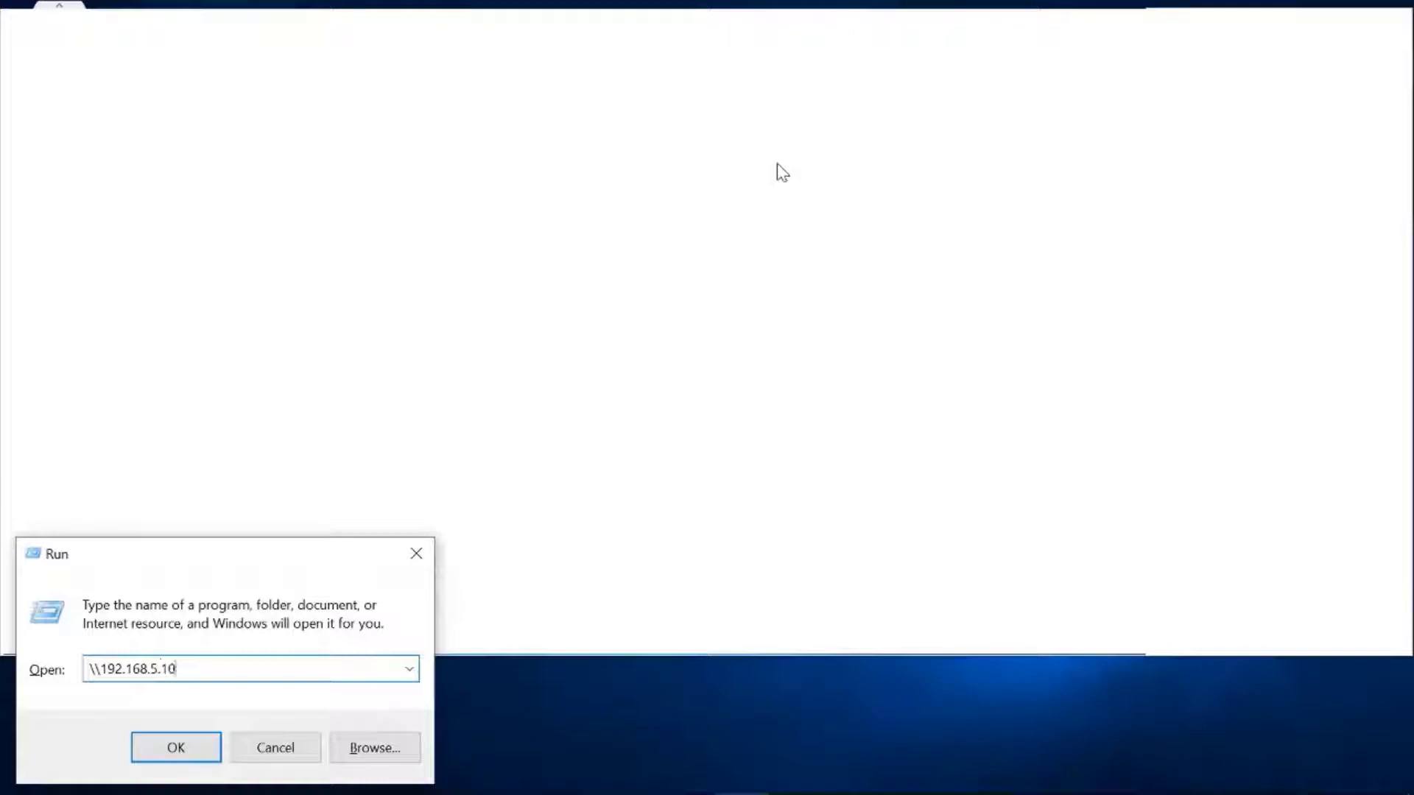
pyautogui.press('Return')
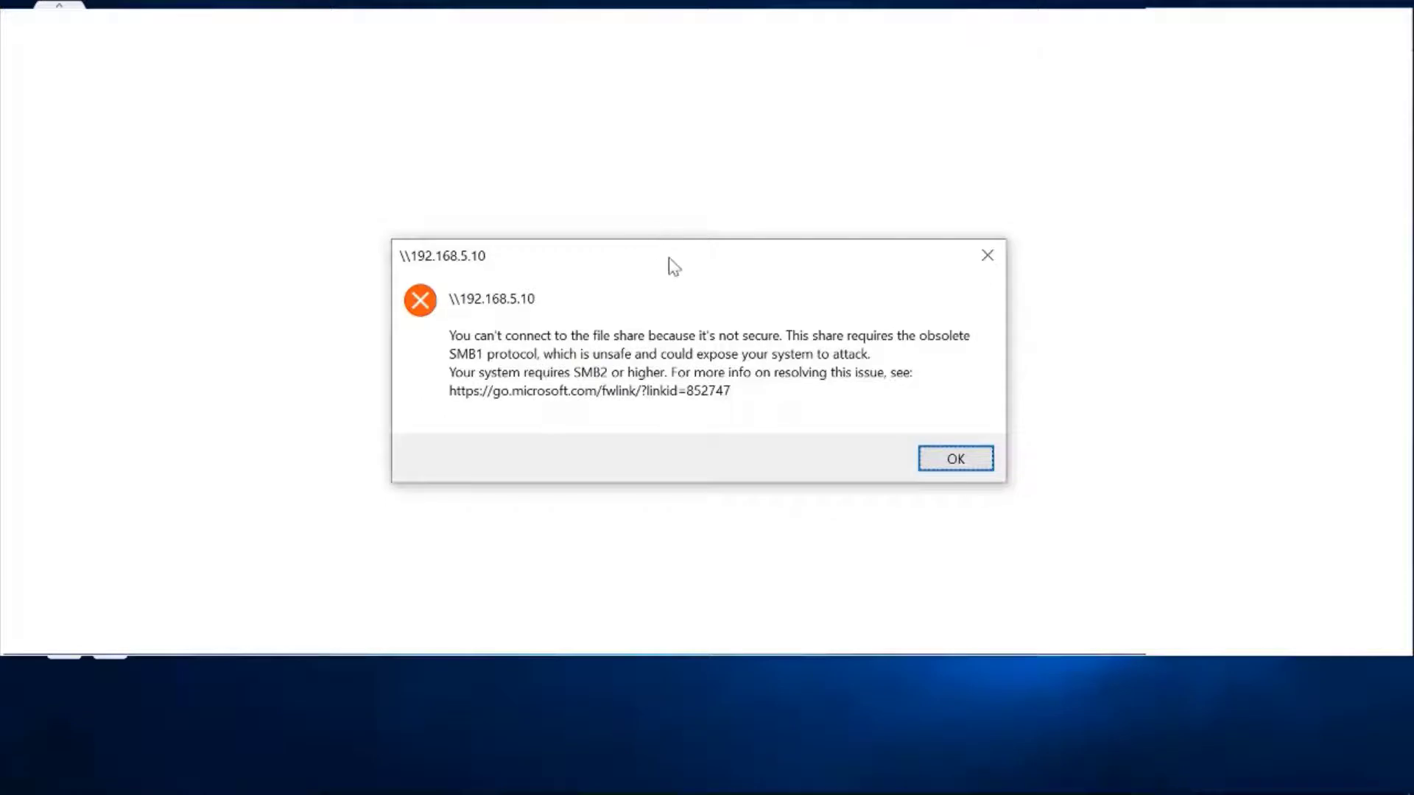
pyautogui.moveTo(673, 266); pyautogui.dragTo(691, 200)
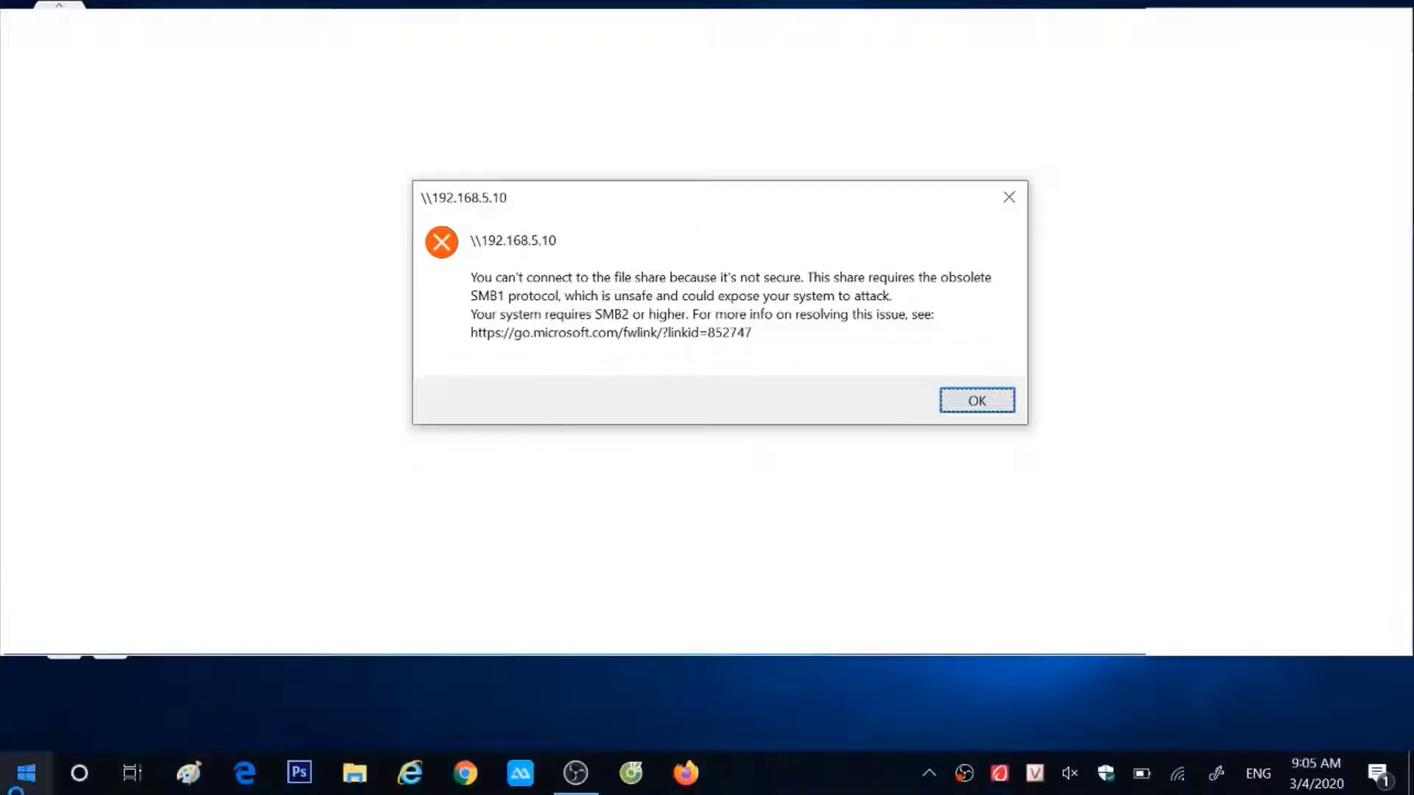
pyautogui.click(152, 709)
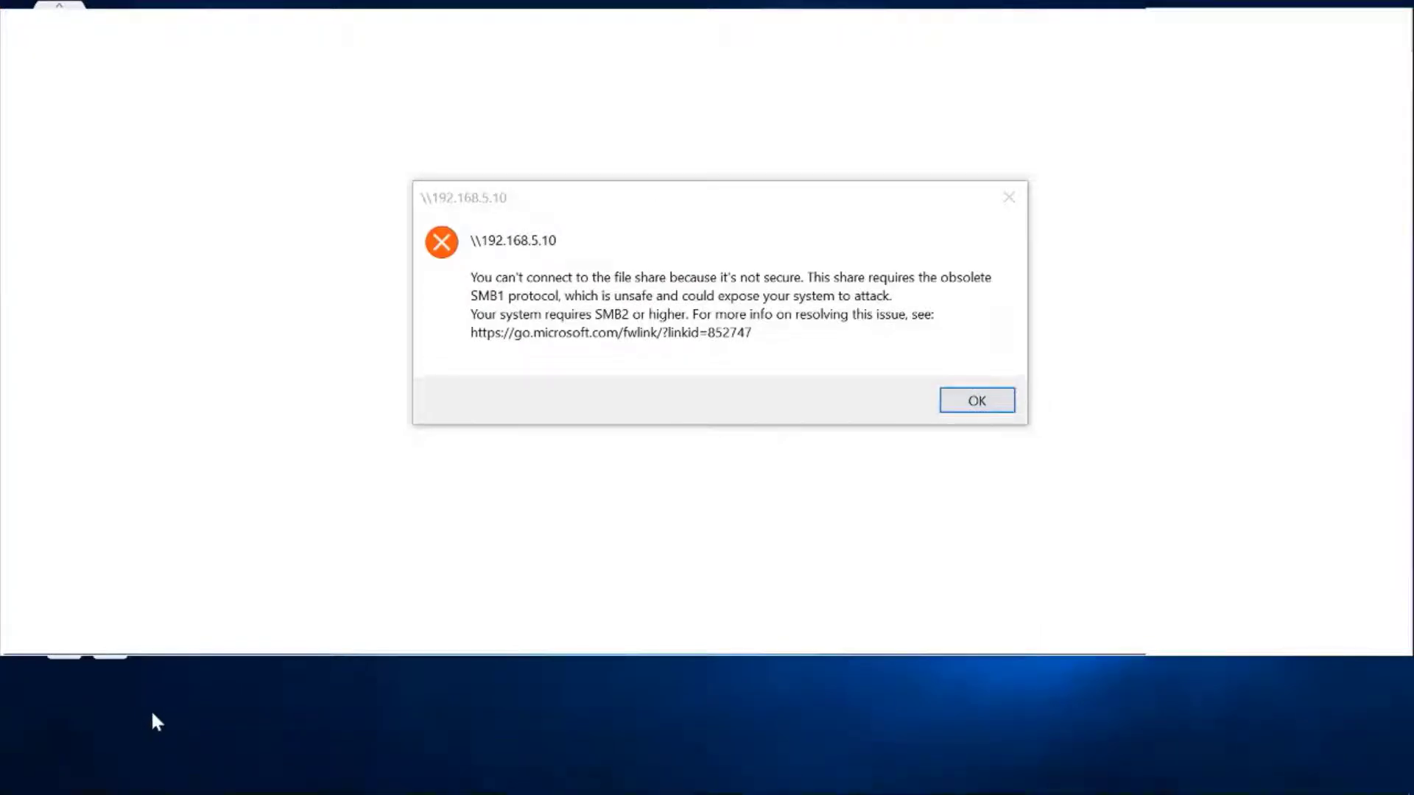
pyautogui.press('super+r')
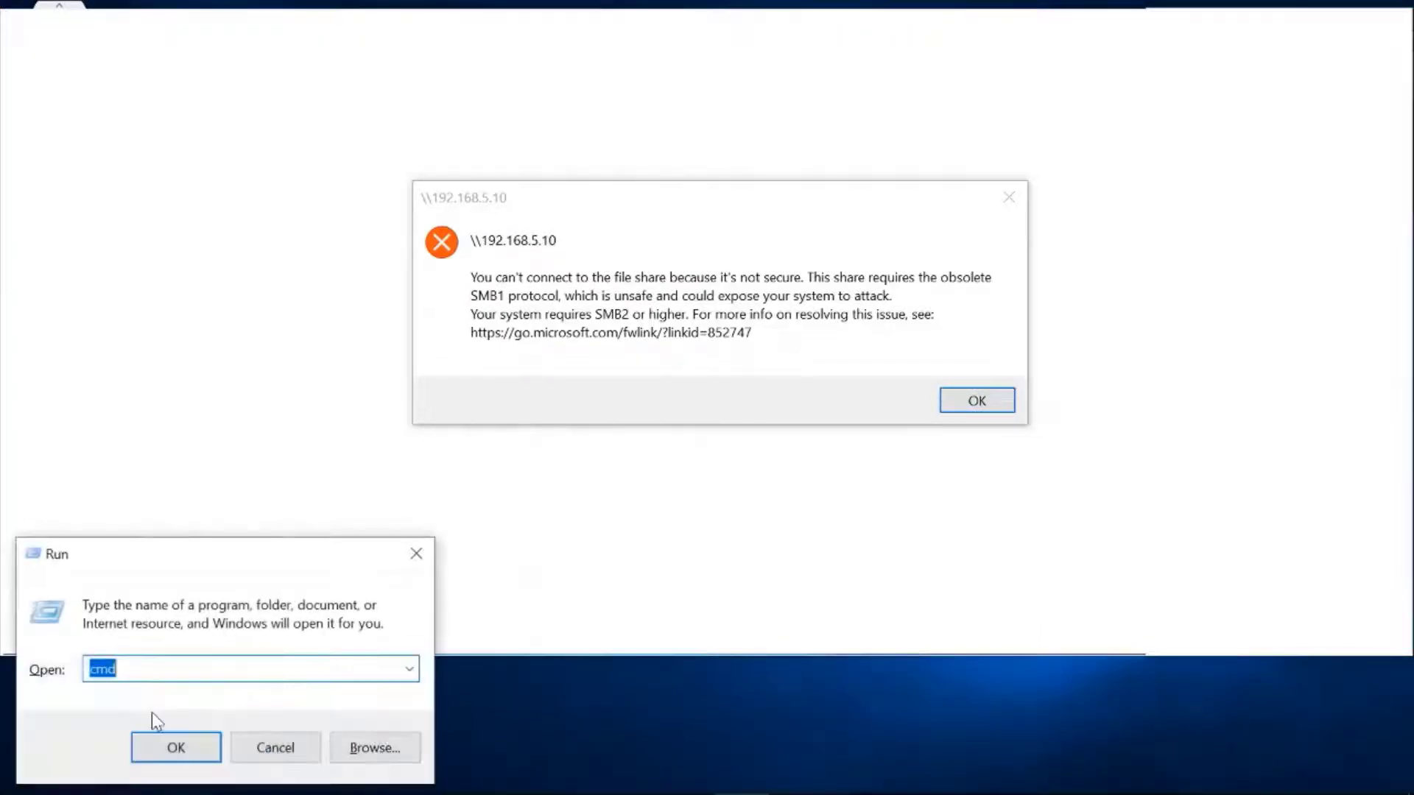
pyautogui.click(264, 752)
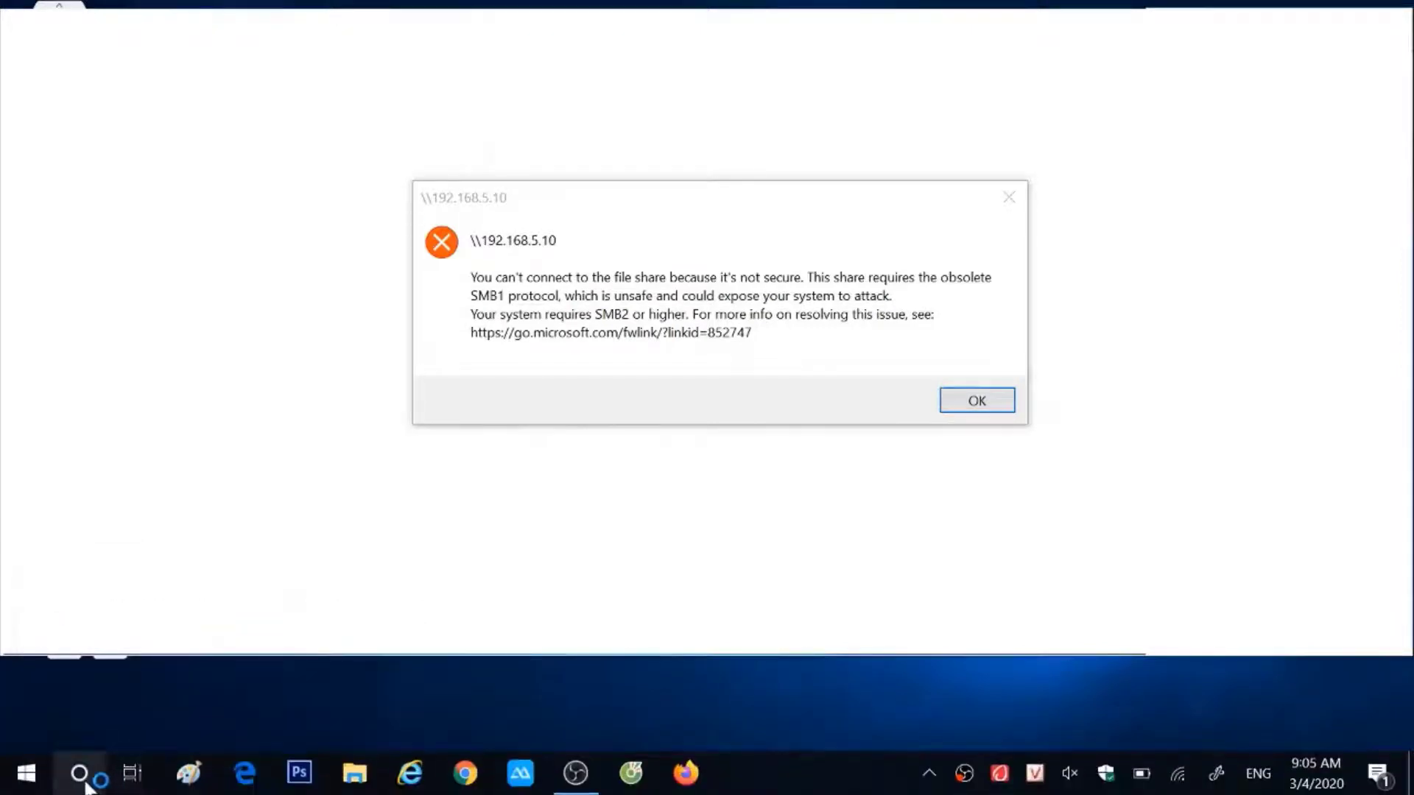
# Find and open Control Panel, then go to Programs and open the dialog for turning Windows features on or off
pyautogui.click(82, 774)
pyautogui.write('c')
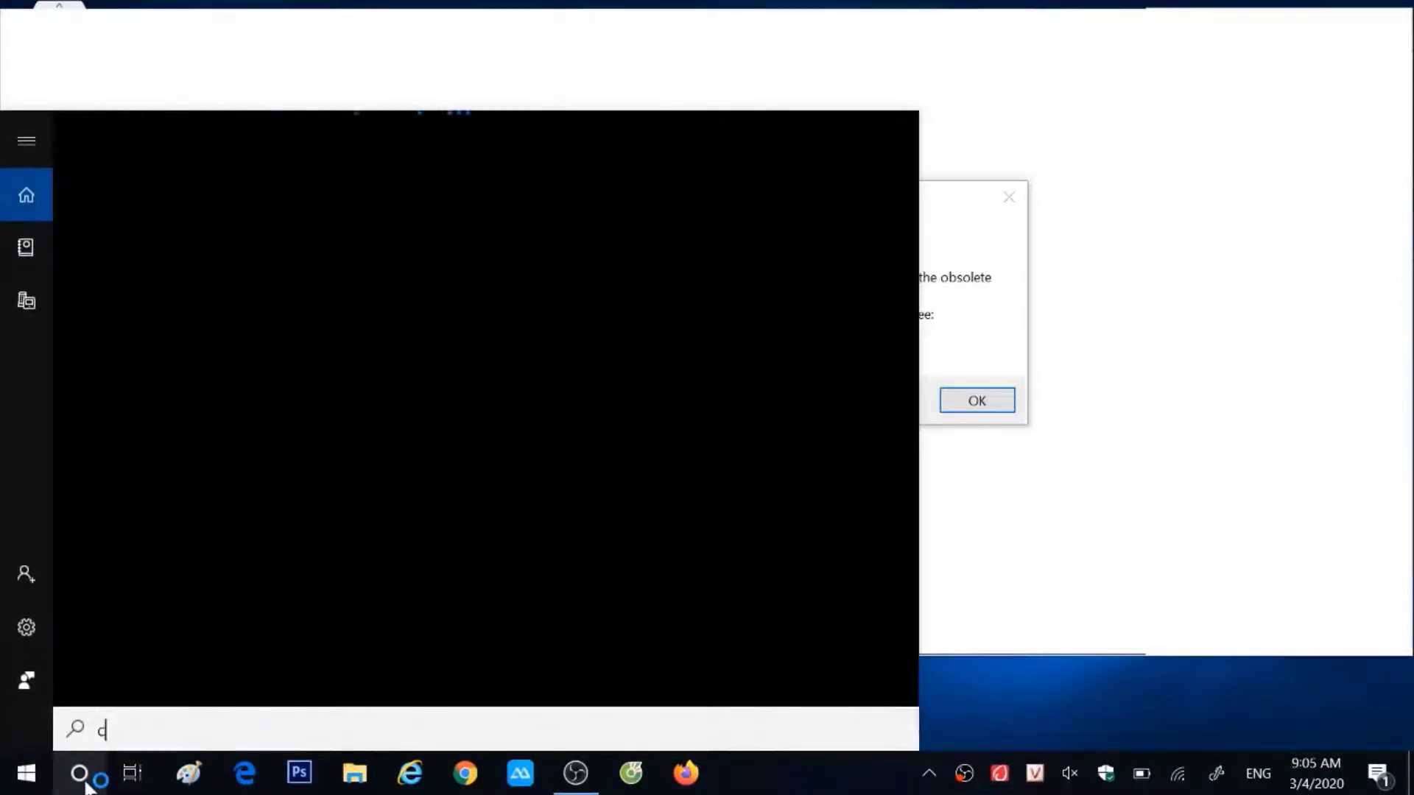
pyautogui.write('ontrol')
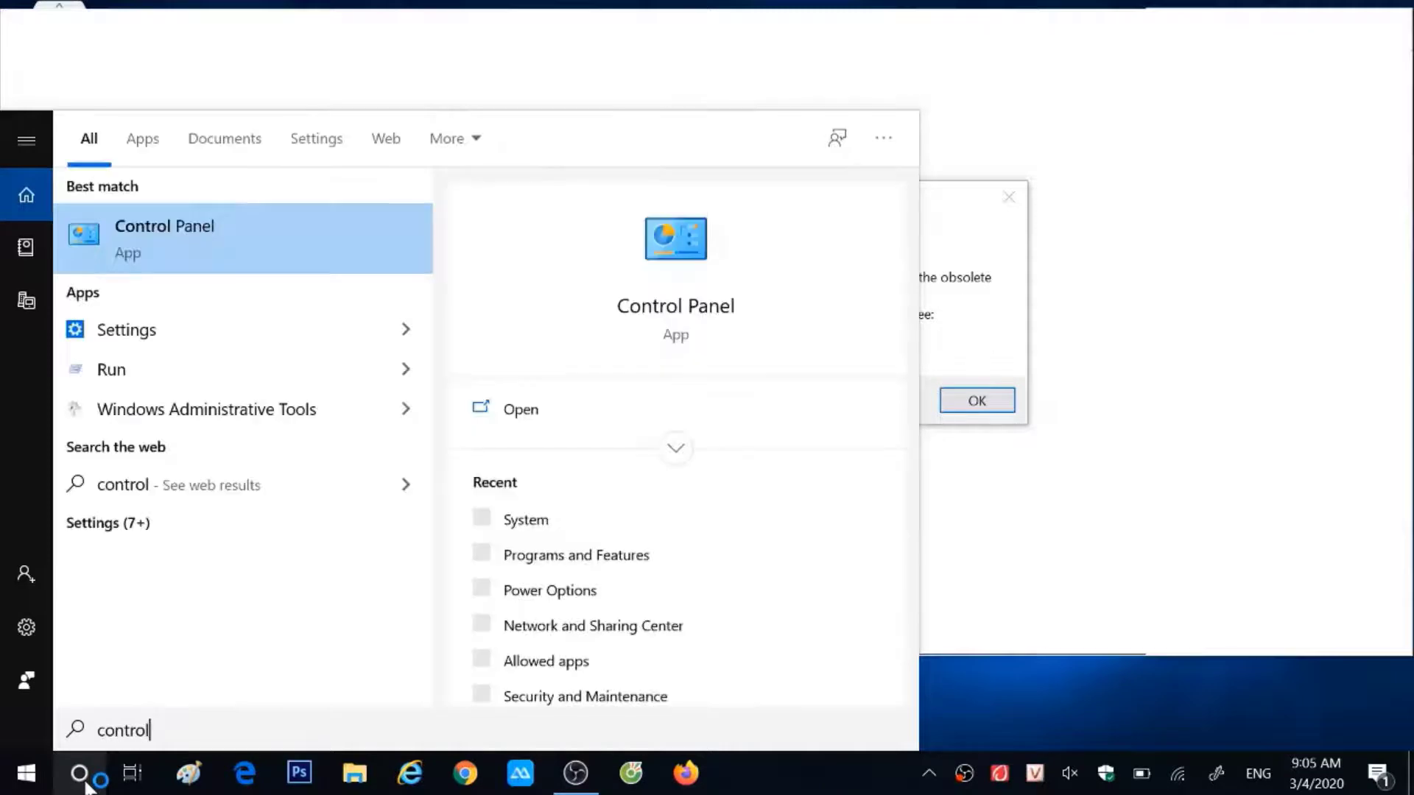
pyautogui.click(131, 232)
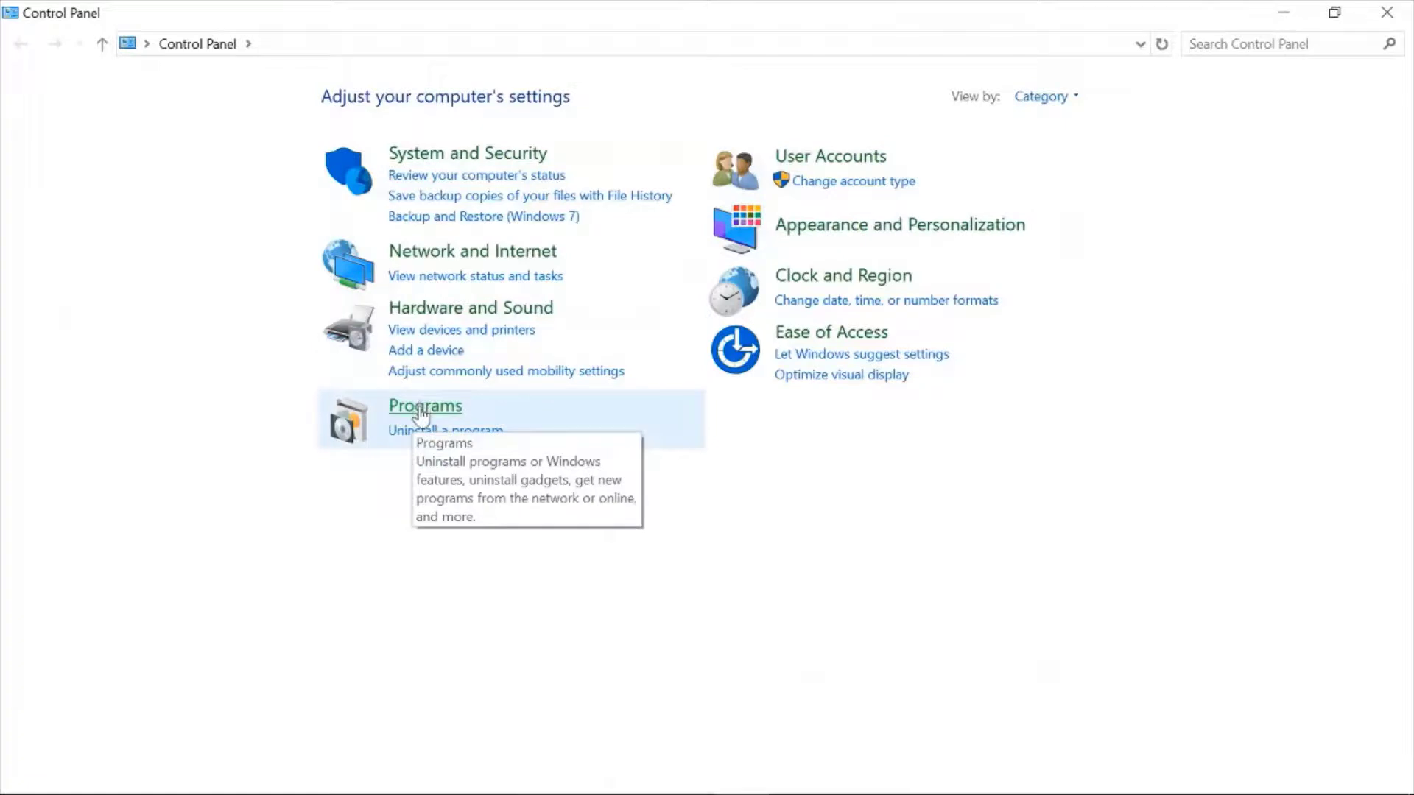
pyautogui.click(421, 409)
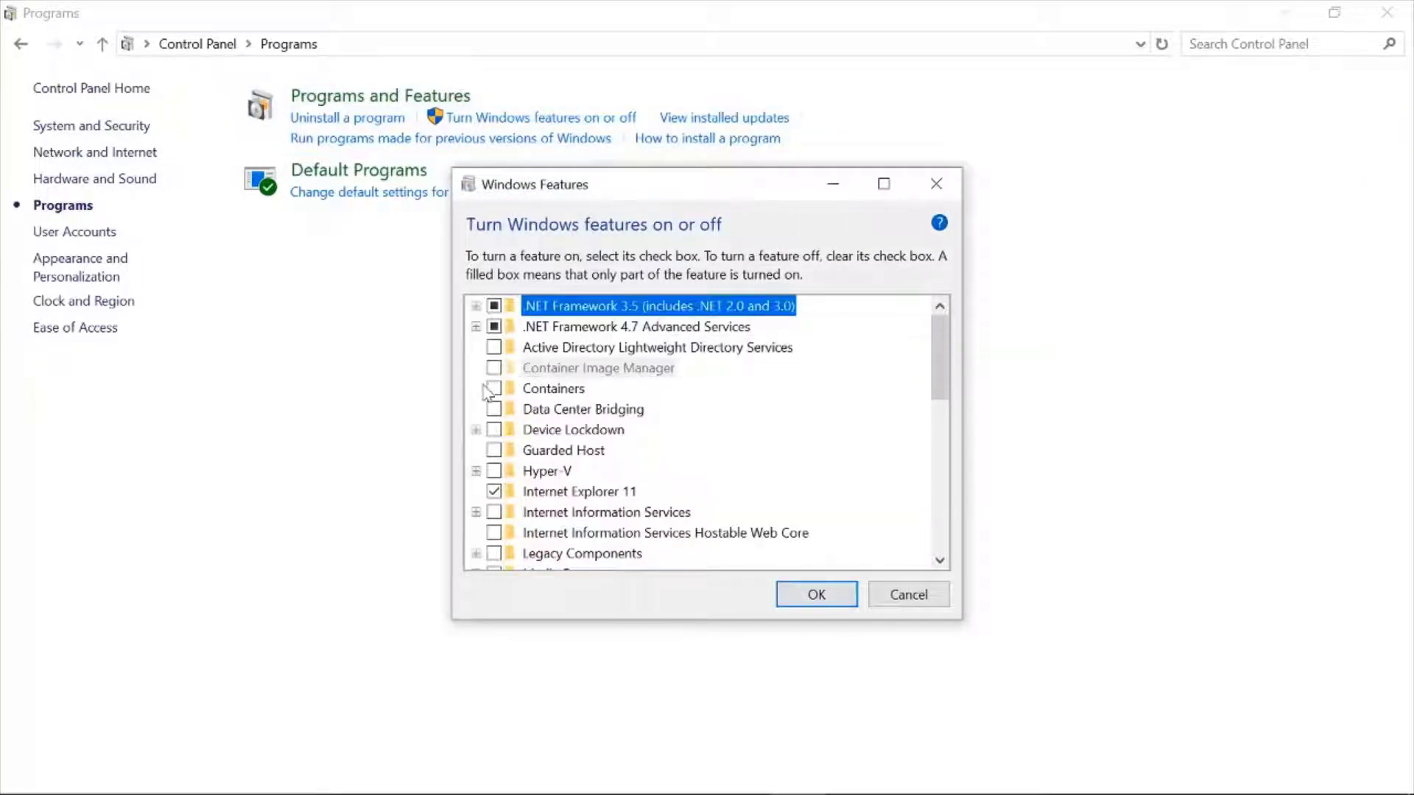
# Enable SMB 1.0/CIFS File Sharing Support with its Automatic Removal, Client and Server components, and apply the change
pyautogui.scroll(-2, 681, 392)
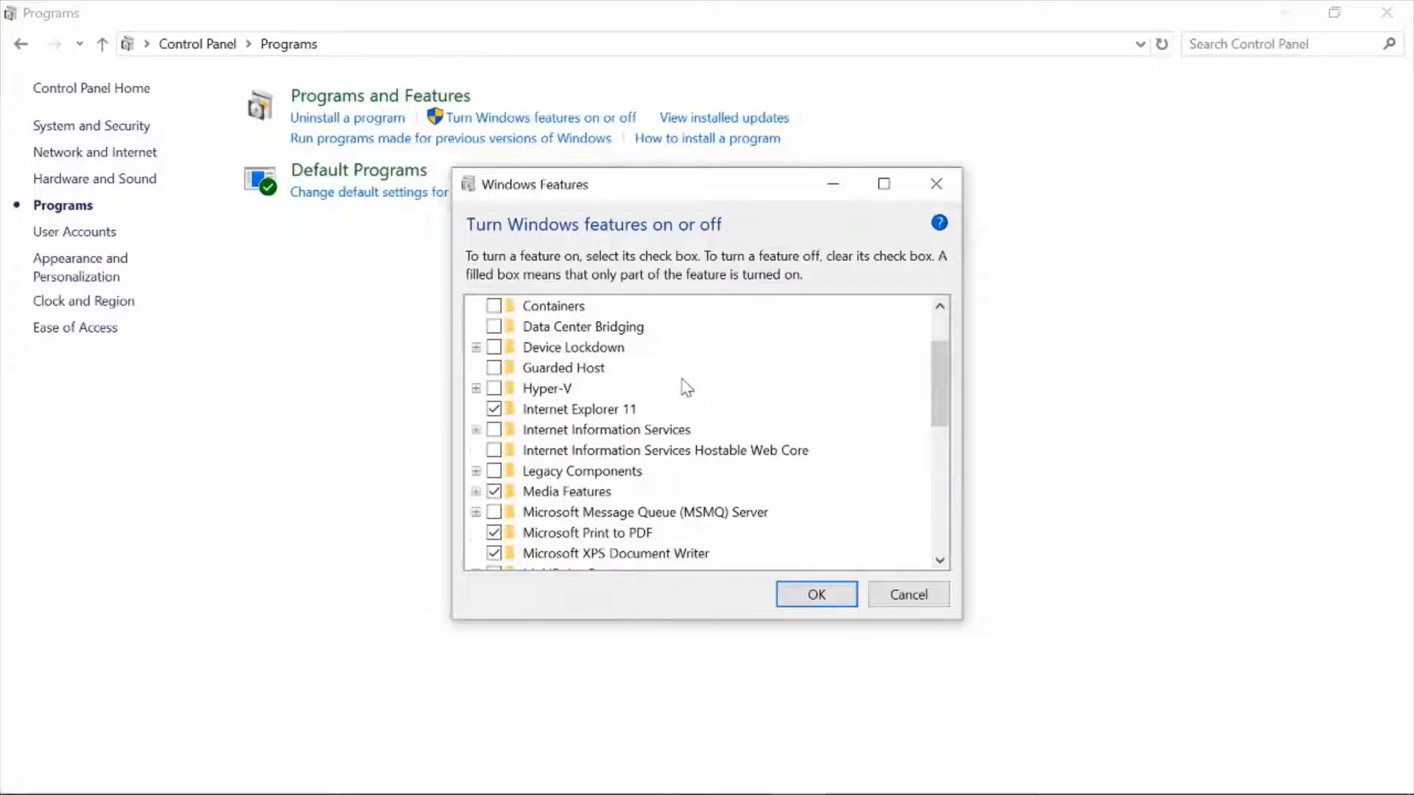
pyautogui.scroll(-2, 686, 388)
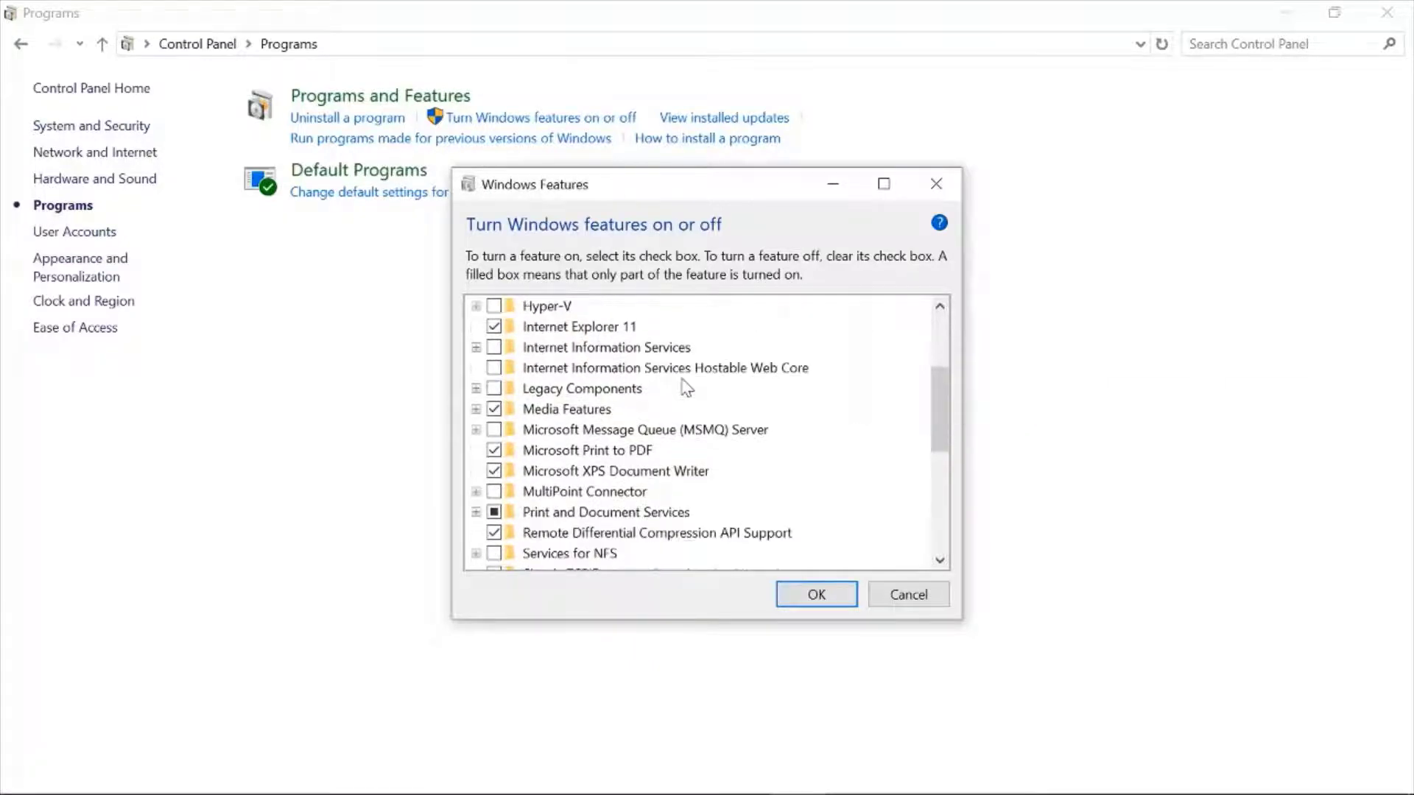
pyautogui.scroll(-2, 686, 388)
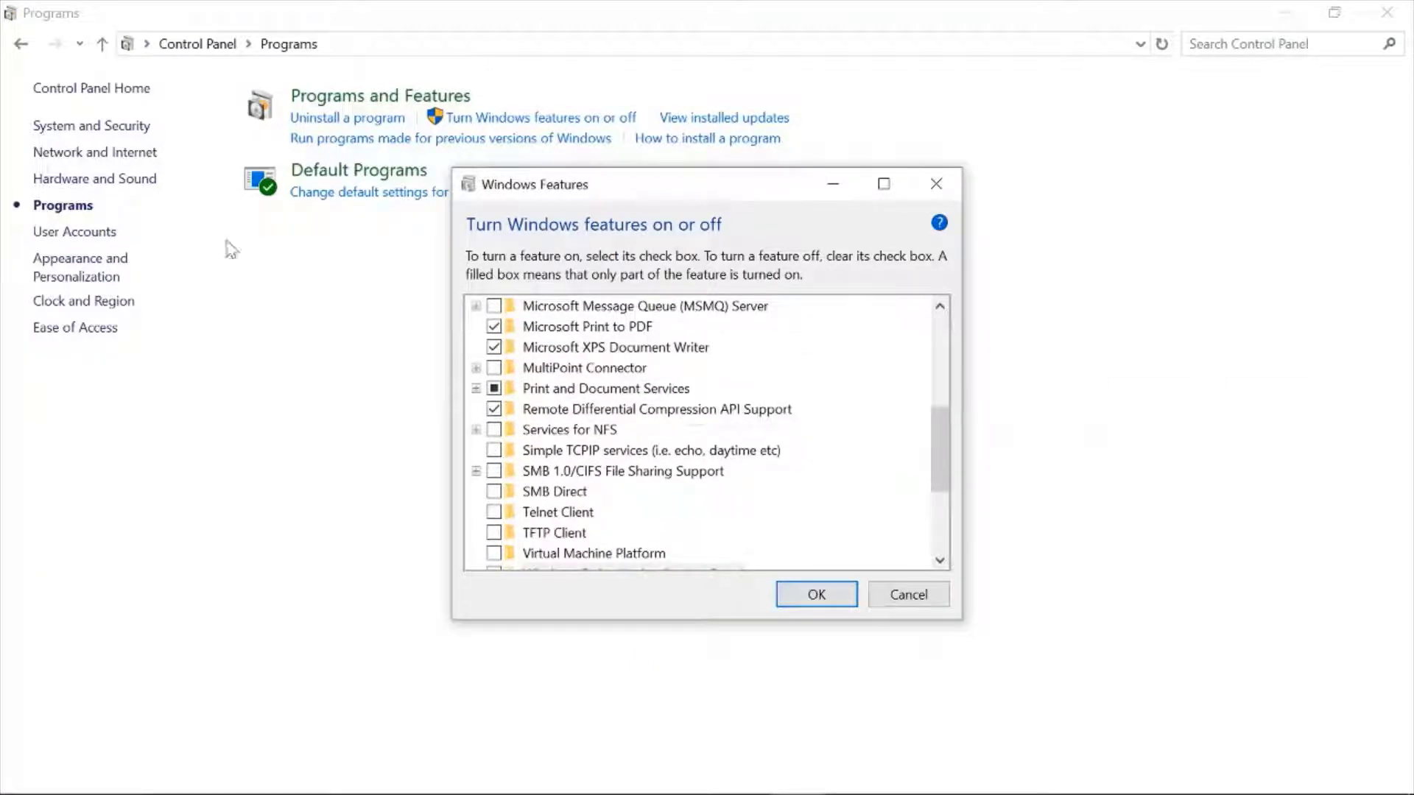
pyautogui.click(477, 471)
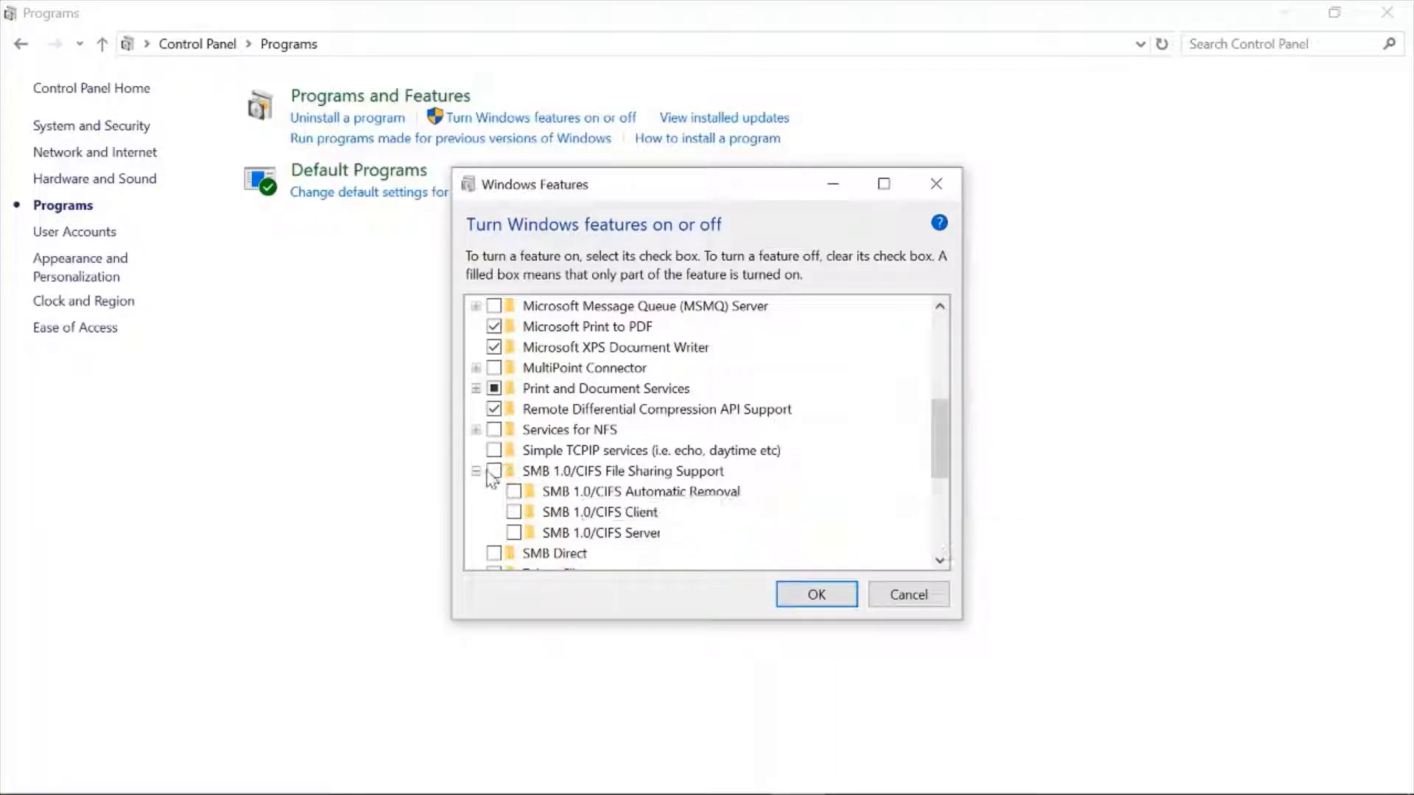
pyautogui.click(493, 471)
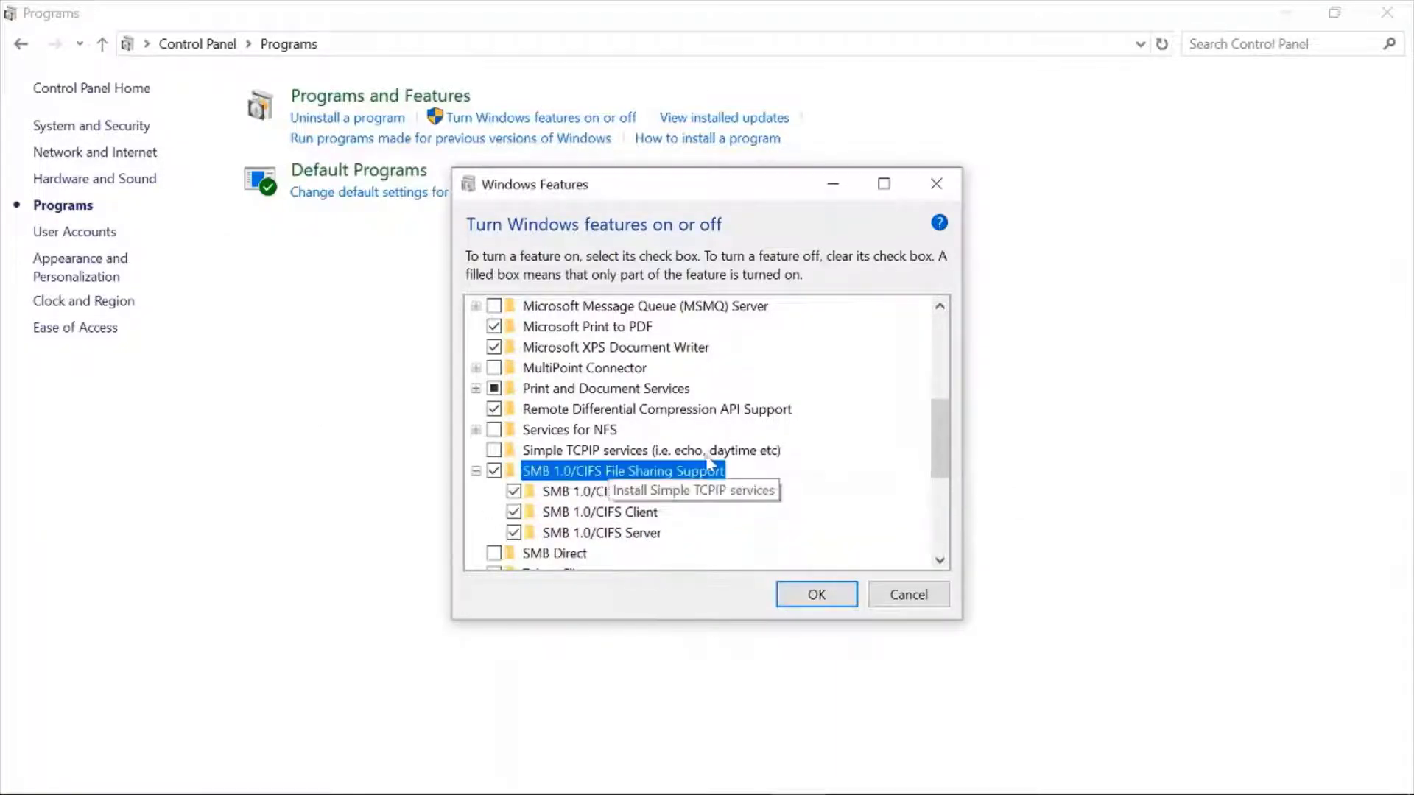
pyautogui.scroll(-1, 699, 464)
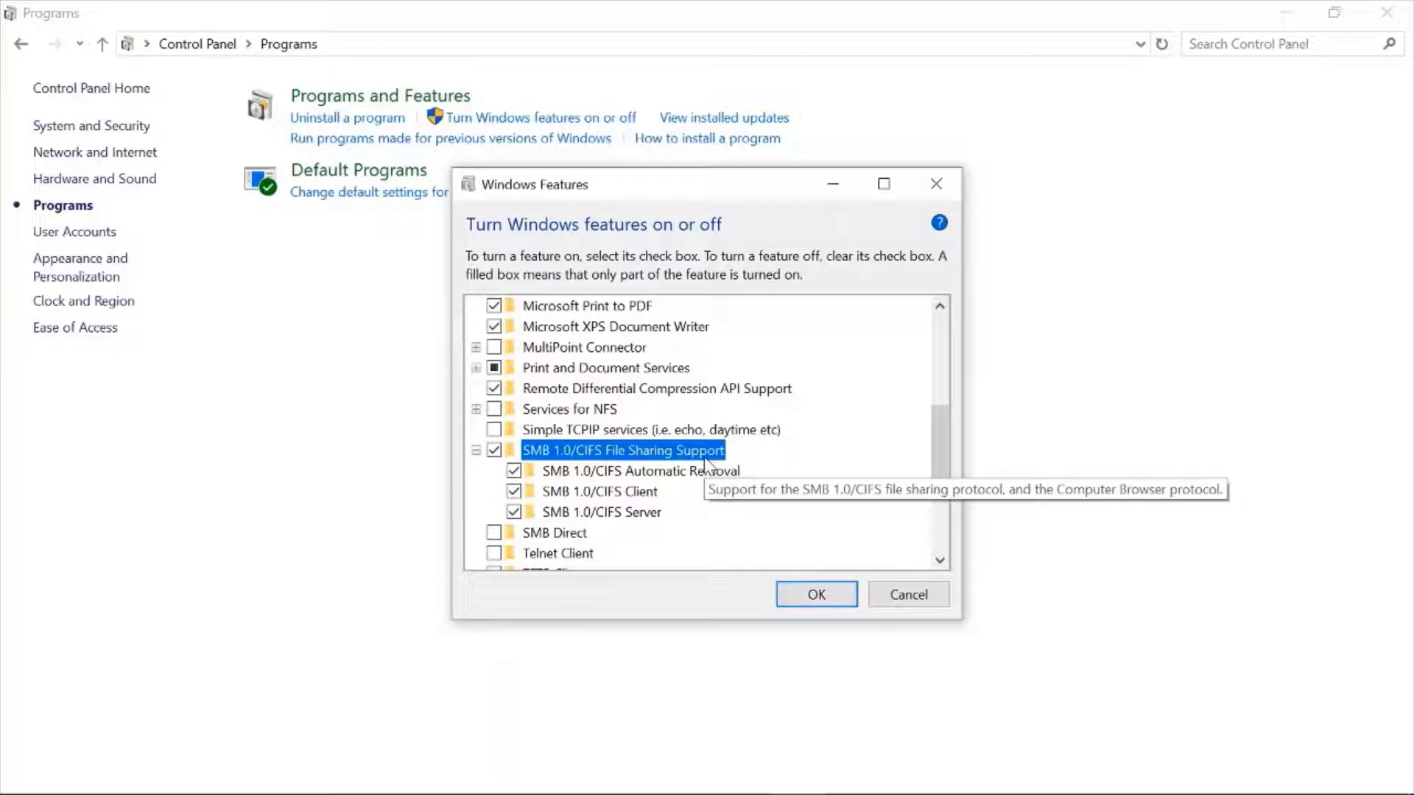
pyautogui.click(821, 607)
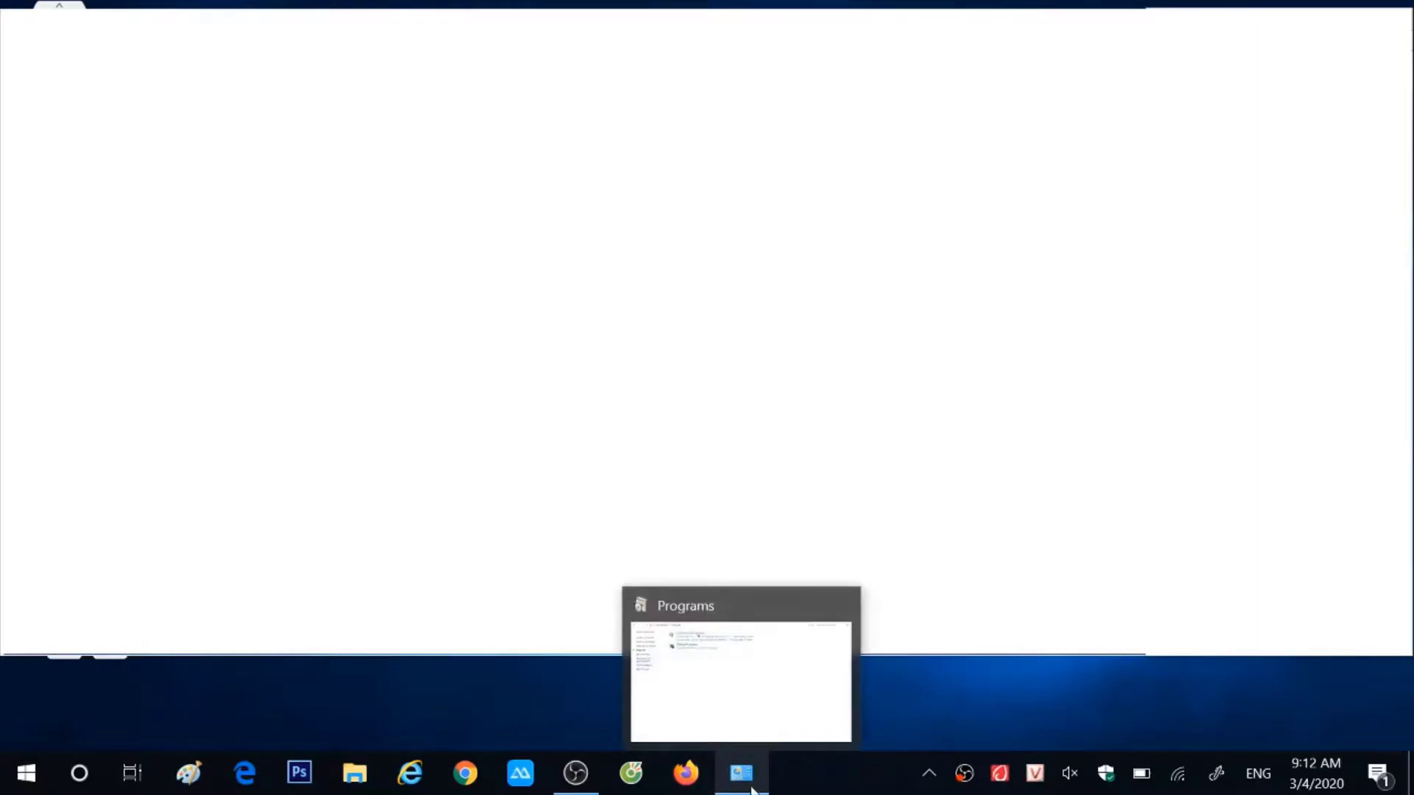
# Reopen the Windows Features list after the restart and check the components under SMB 1.0/CIFS File Sharing Support
pyautogui.click(751, 789)
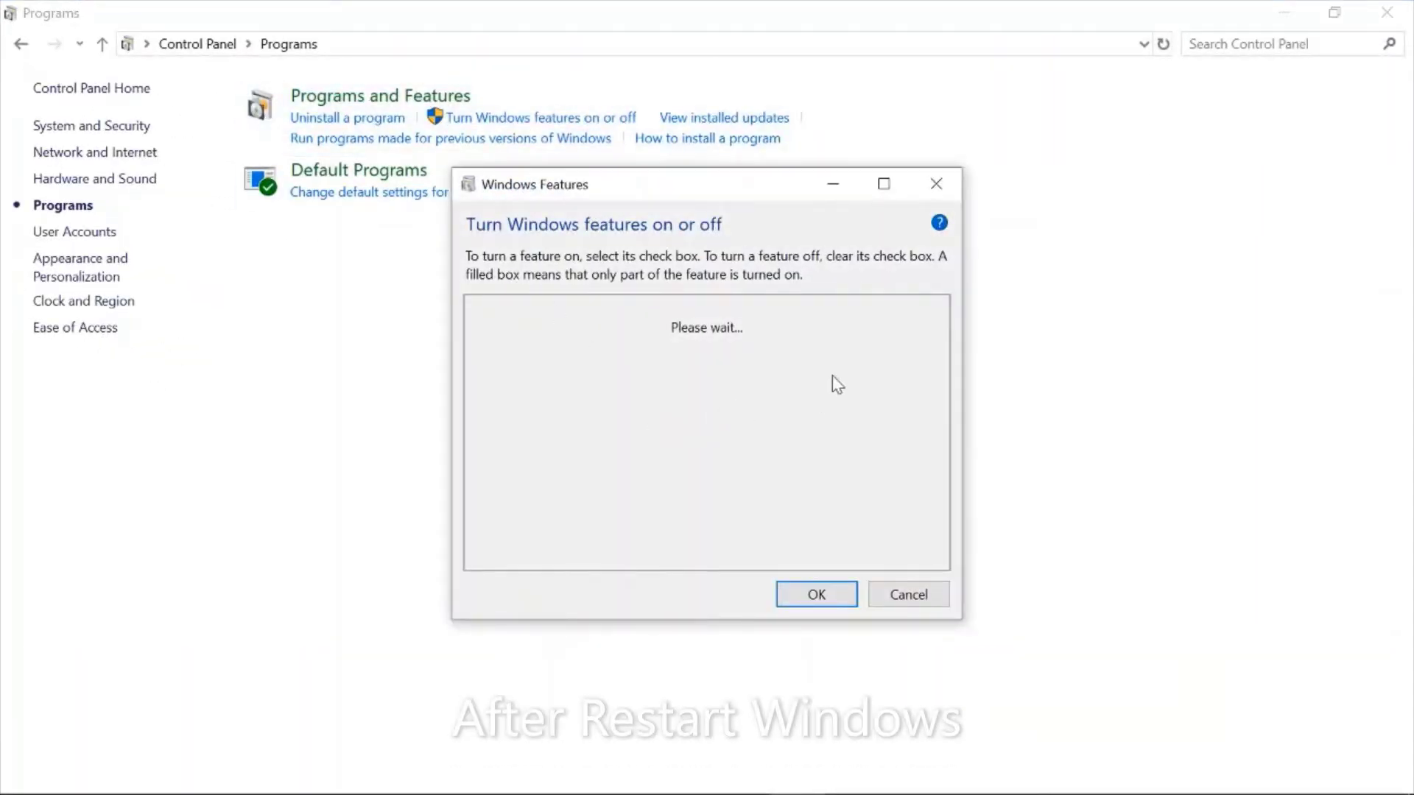
pyautogui.moveTo(703, 195); pyautogui.dragTo(446, 130)
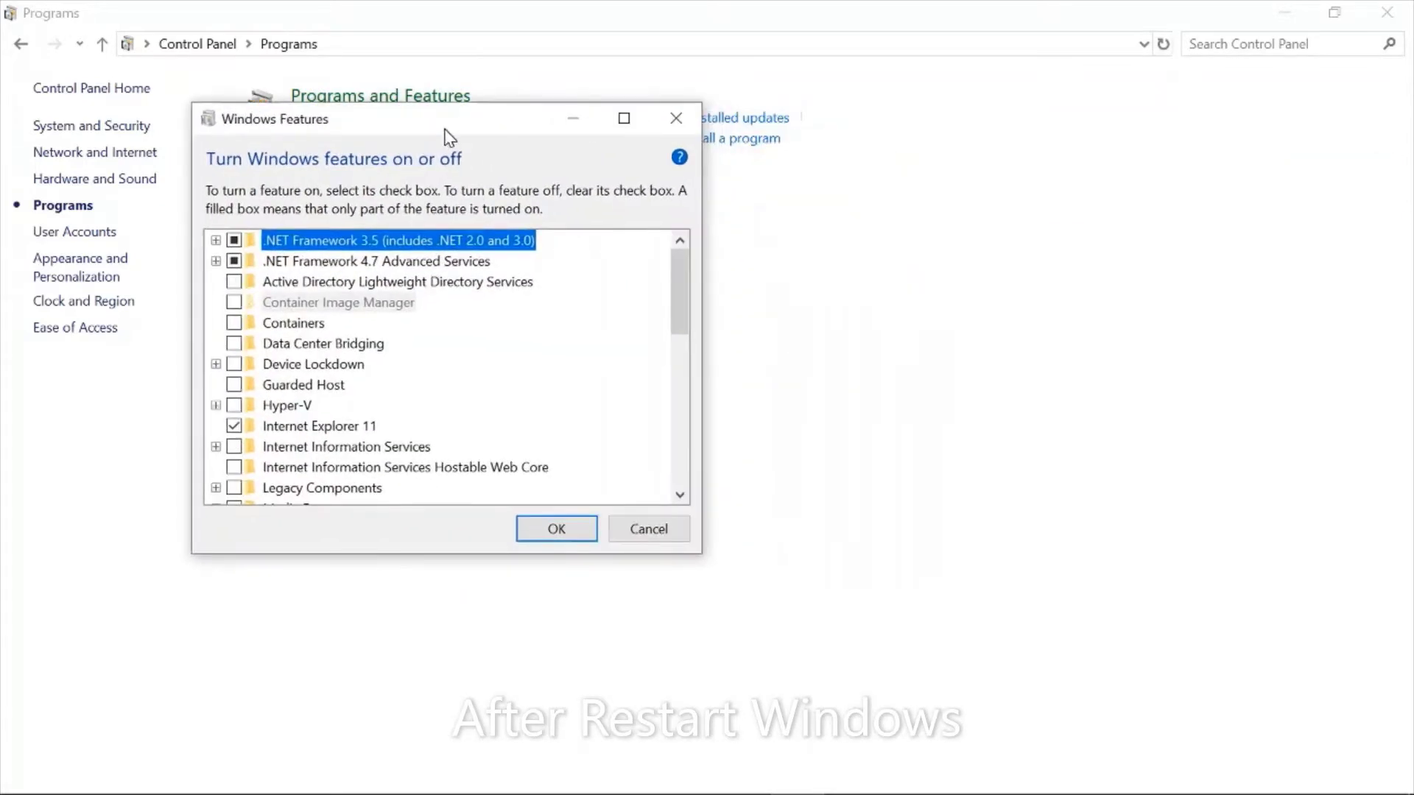
pyautogui.moveTo(674, 248); pyautogui.dragTo(674, 372)
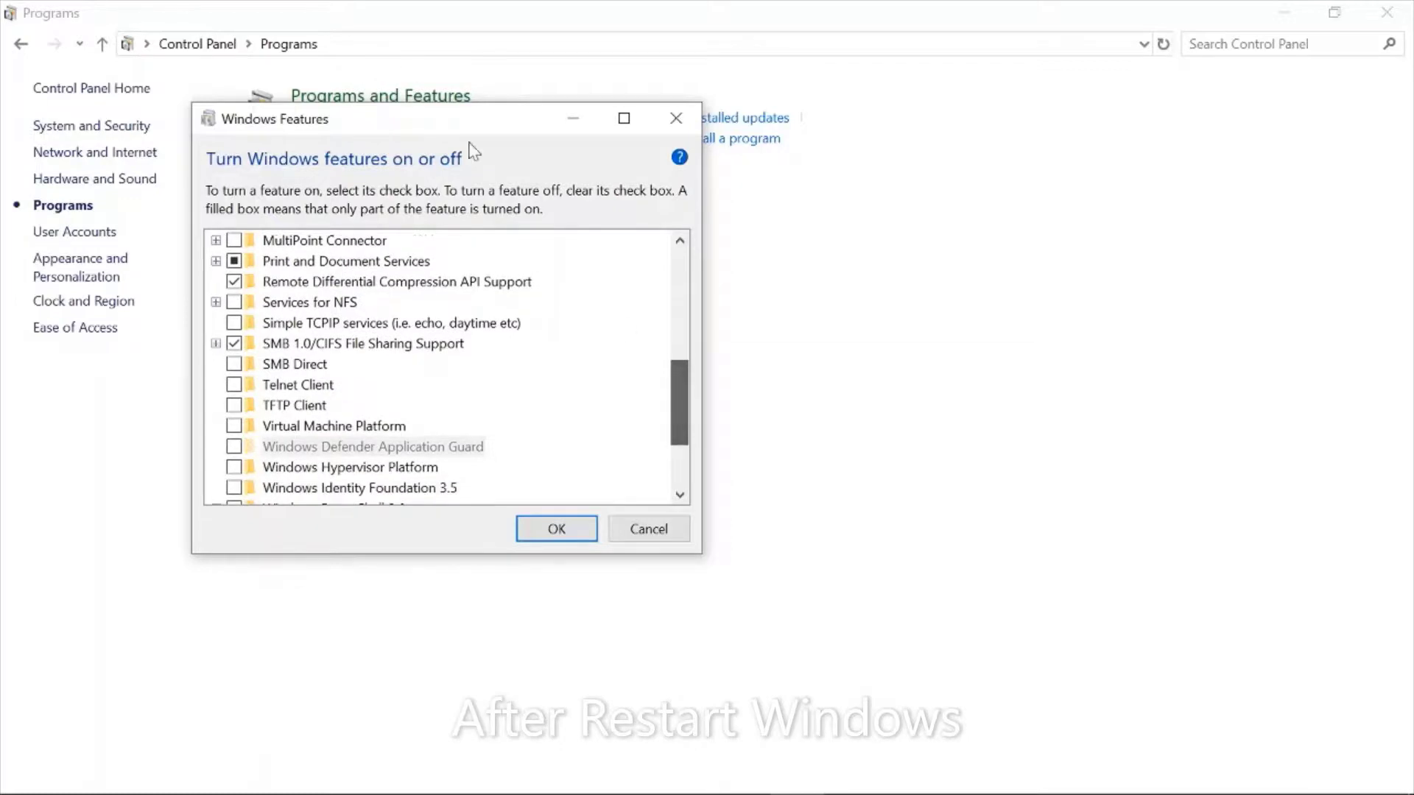
pyautogui.moveTo(429, 131); pyautogui.dragTo(304, 133)
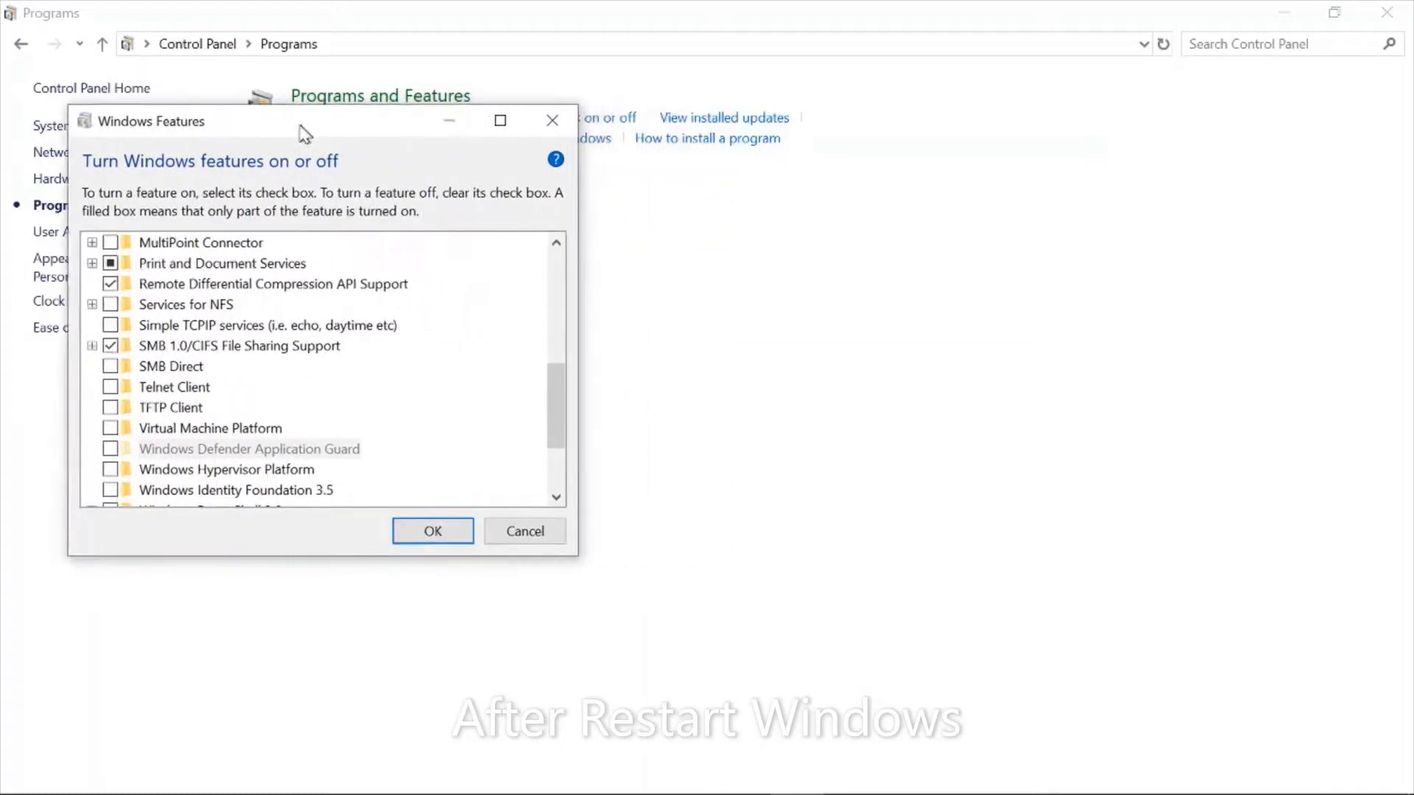
pyautogui.click(90, 346)
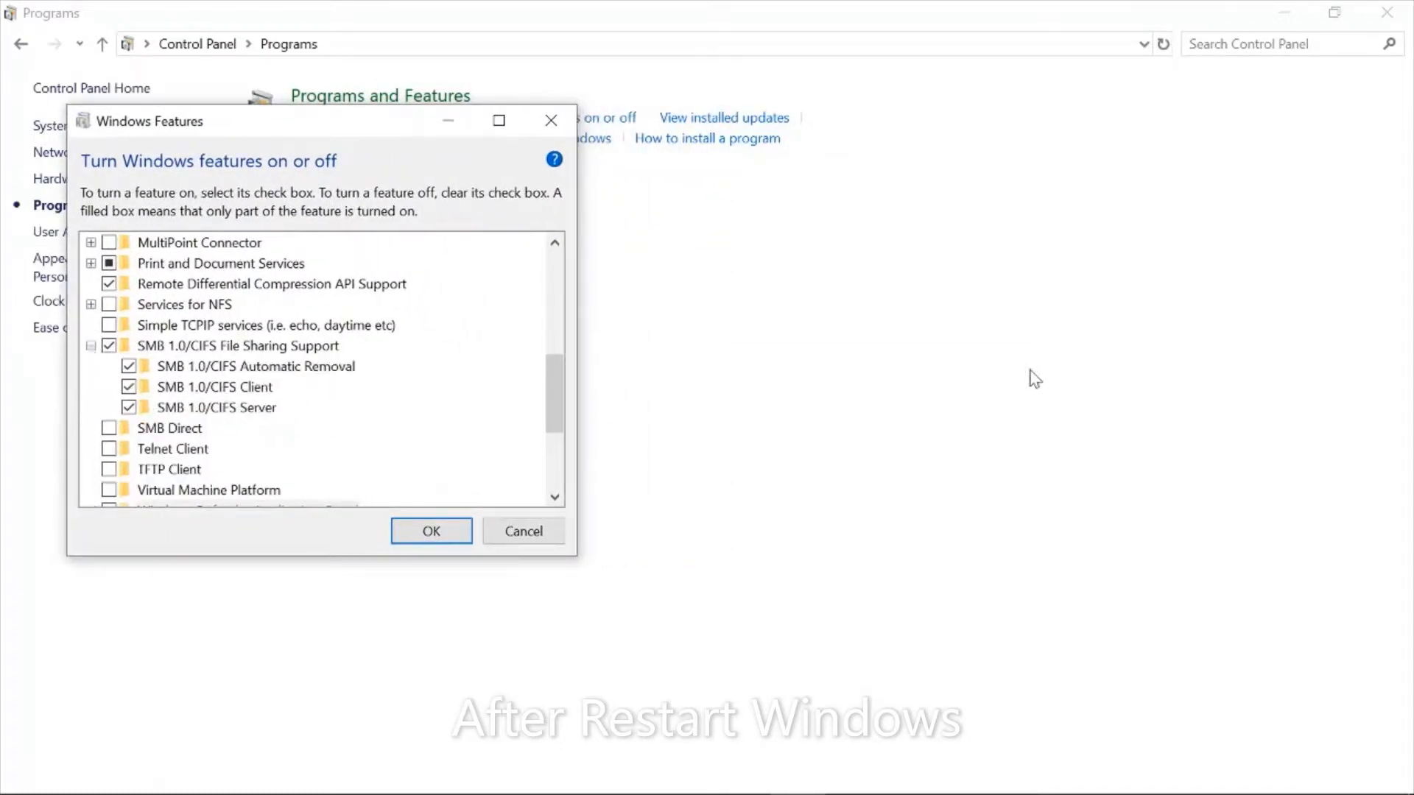
# Open the network share \\192.168.5.10 from the Run dialog
pyautogui.press('super+r')
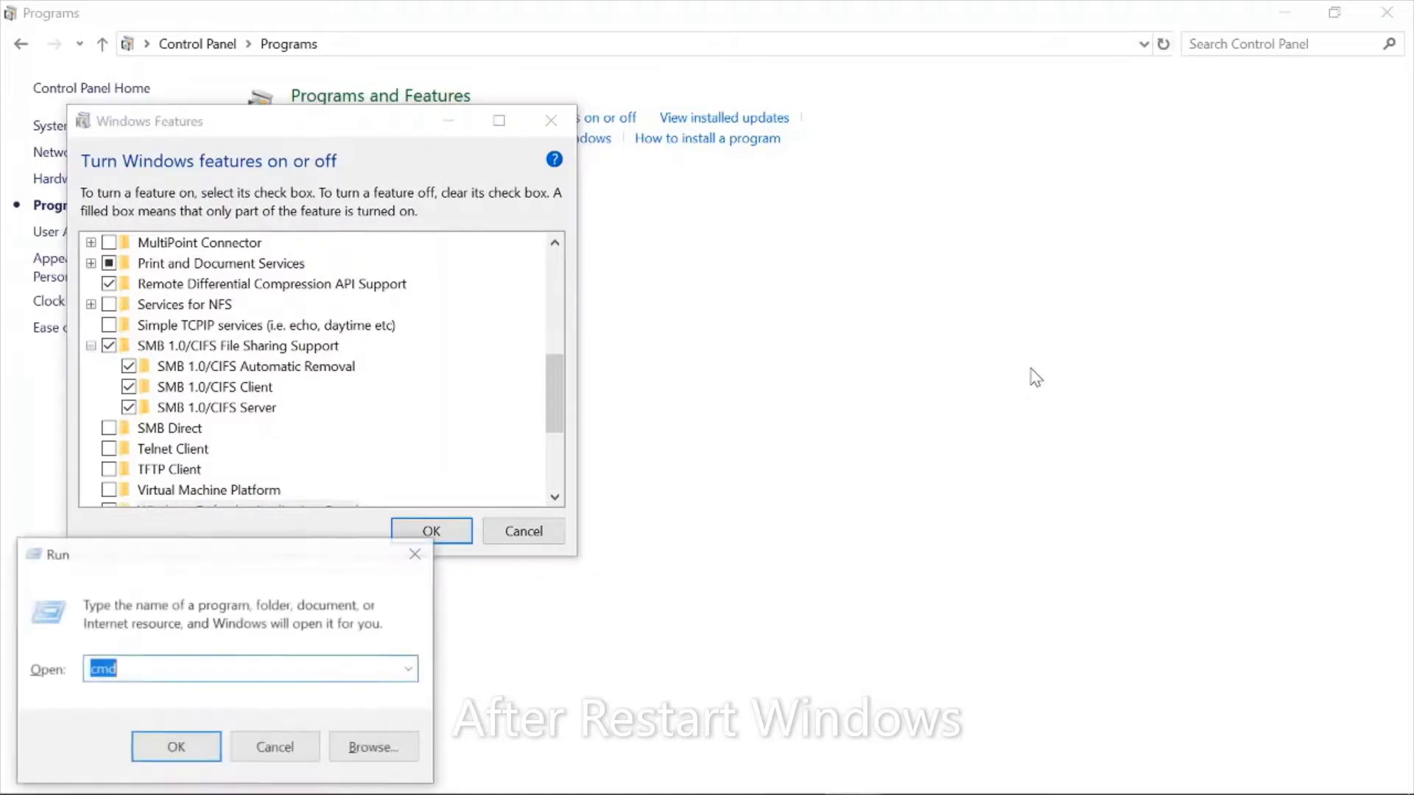
pyautogui.write('\\\\192.')
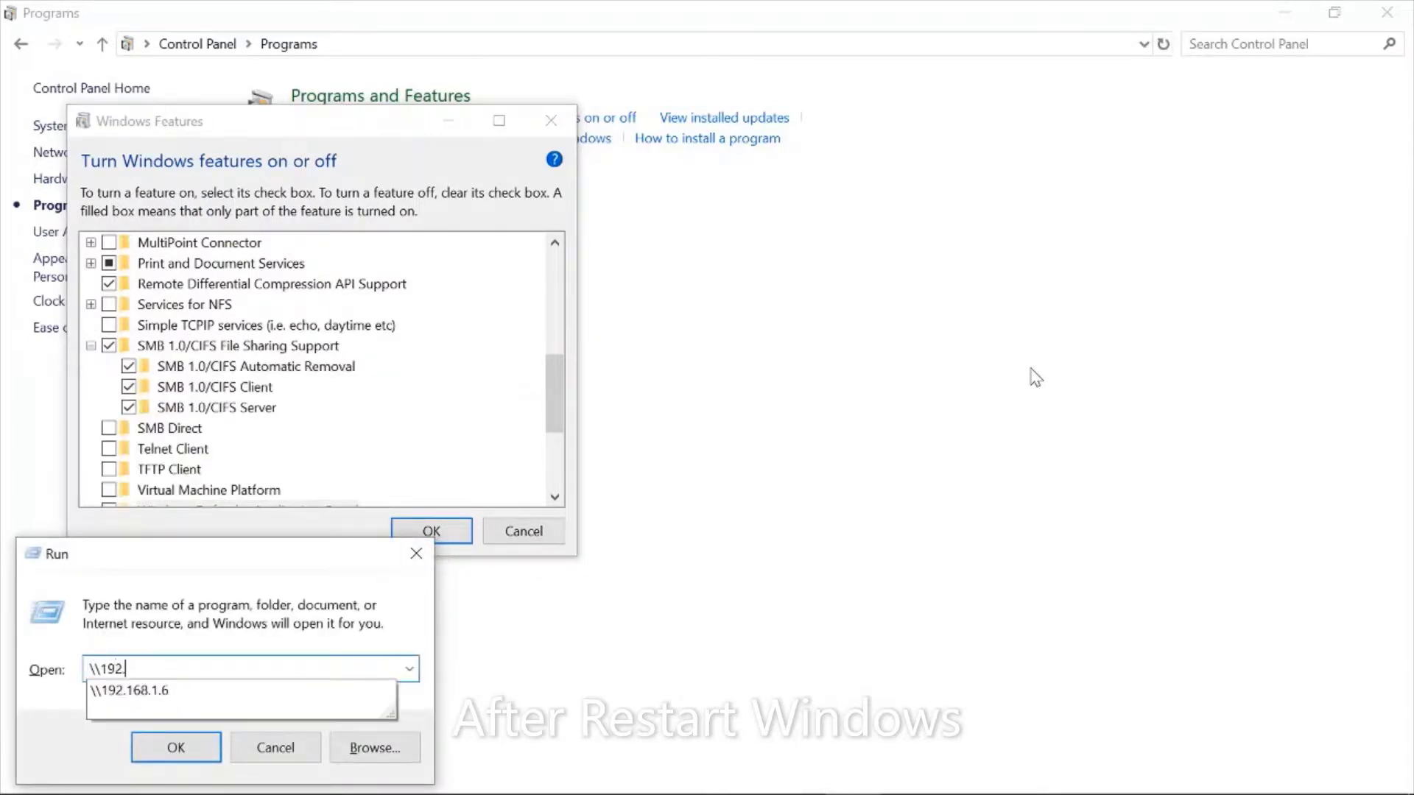
pyautogui.write('168.5.')
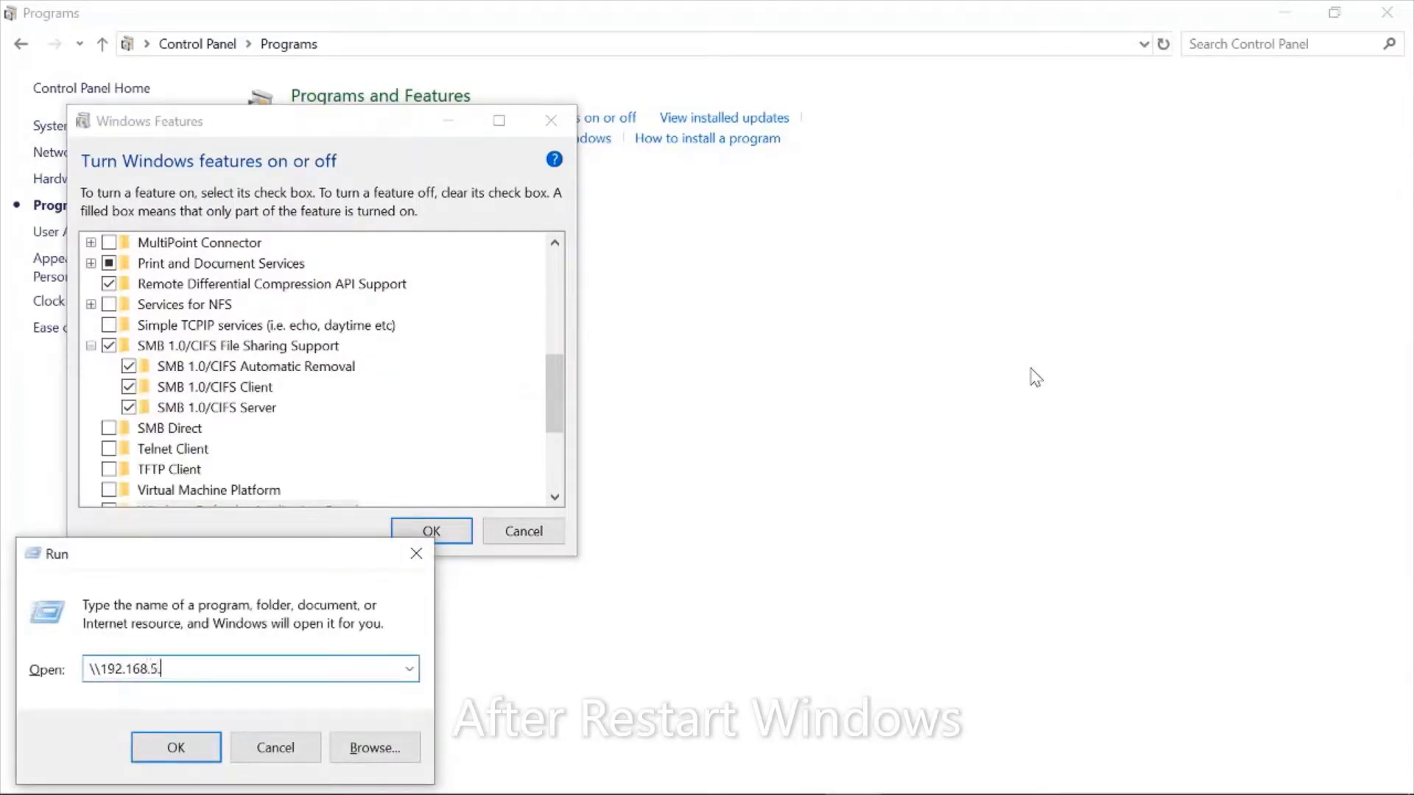
pyautogui.write('10')
pyautogui.press('Return')
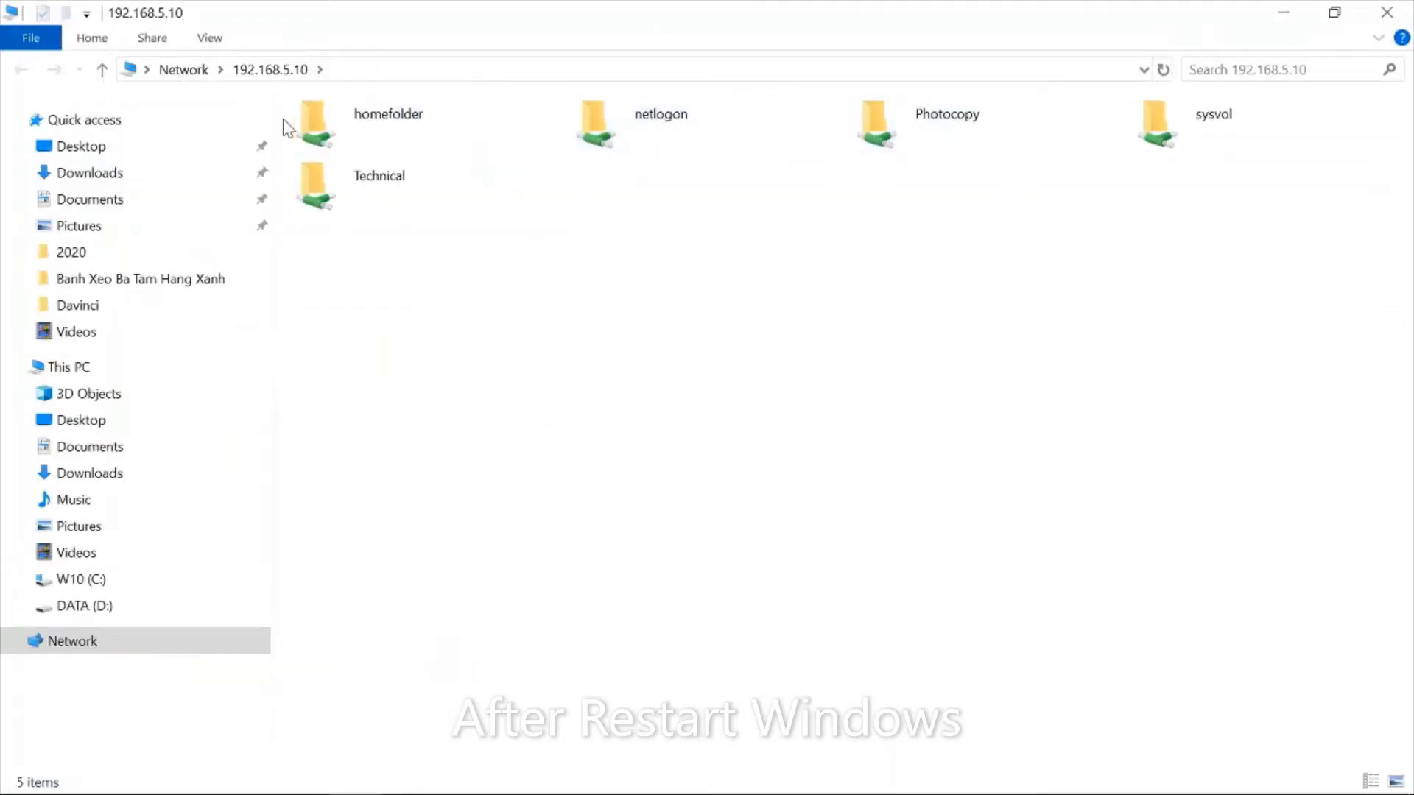
# Restore and narrow the 192.168.5.10 folder window and arrange it side by side with the Windows Features dialog
pyautogui.click(1334, 12)
pyautogui.moveTo(811, 57); pyautogui.dragTo(1008, 81)
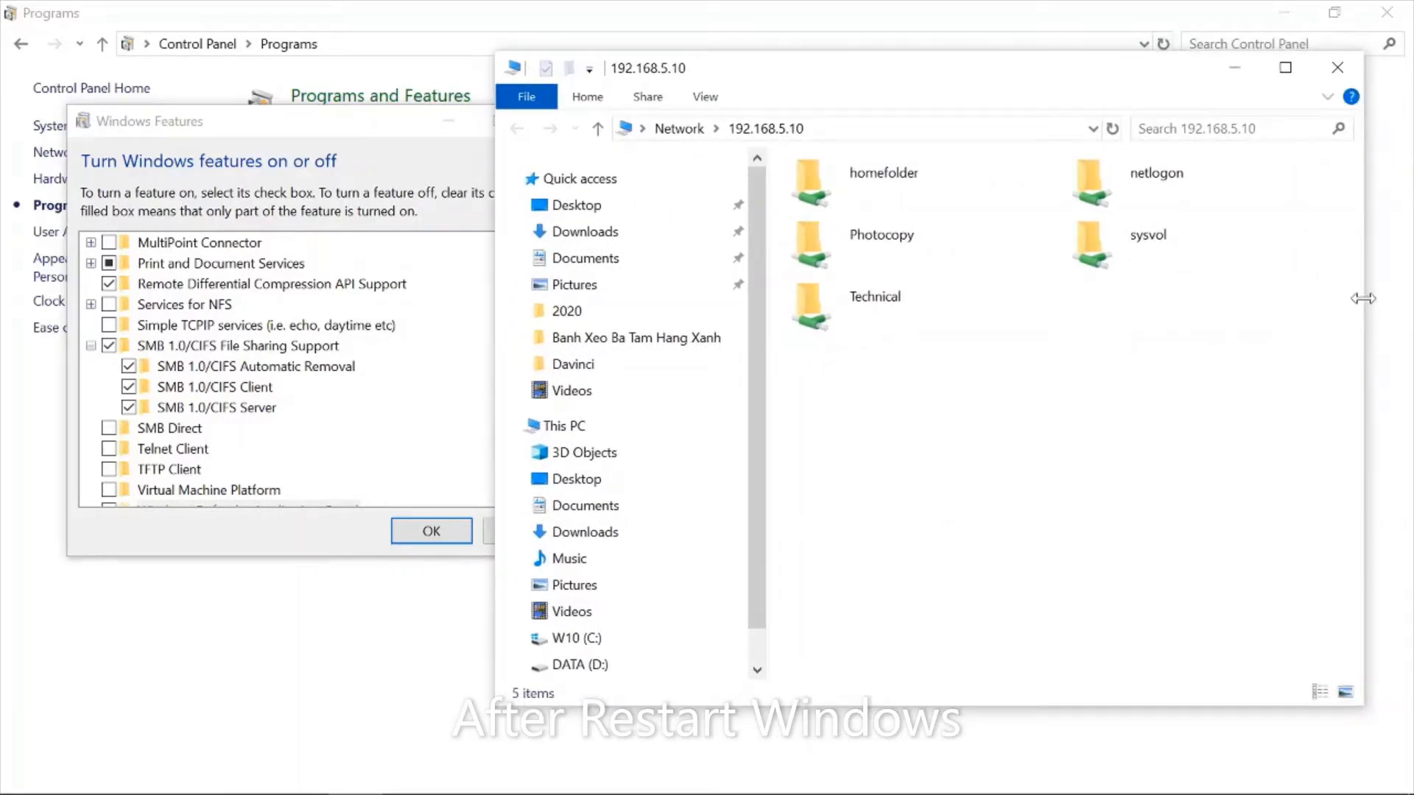
pyautogui.moveTo(1363, 298); pyautogui.dragTo(1097, 300)
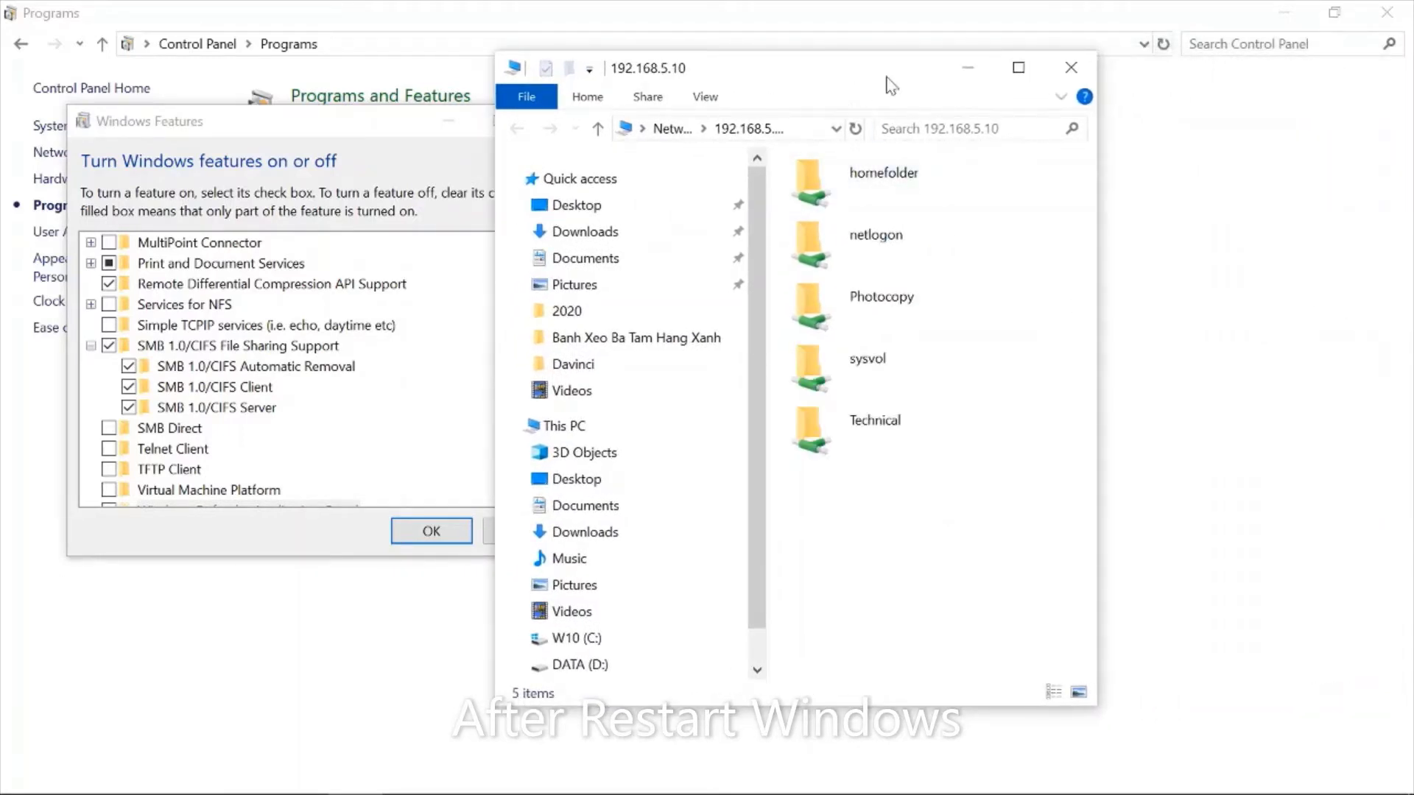
pyautogui.moveTo(832, 74); pyautogui.dragTo(922, 75)
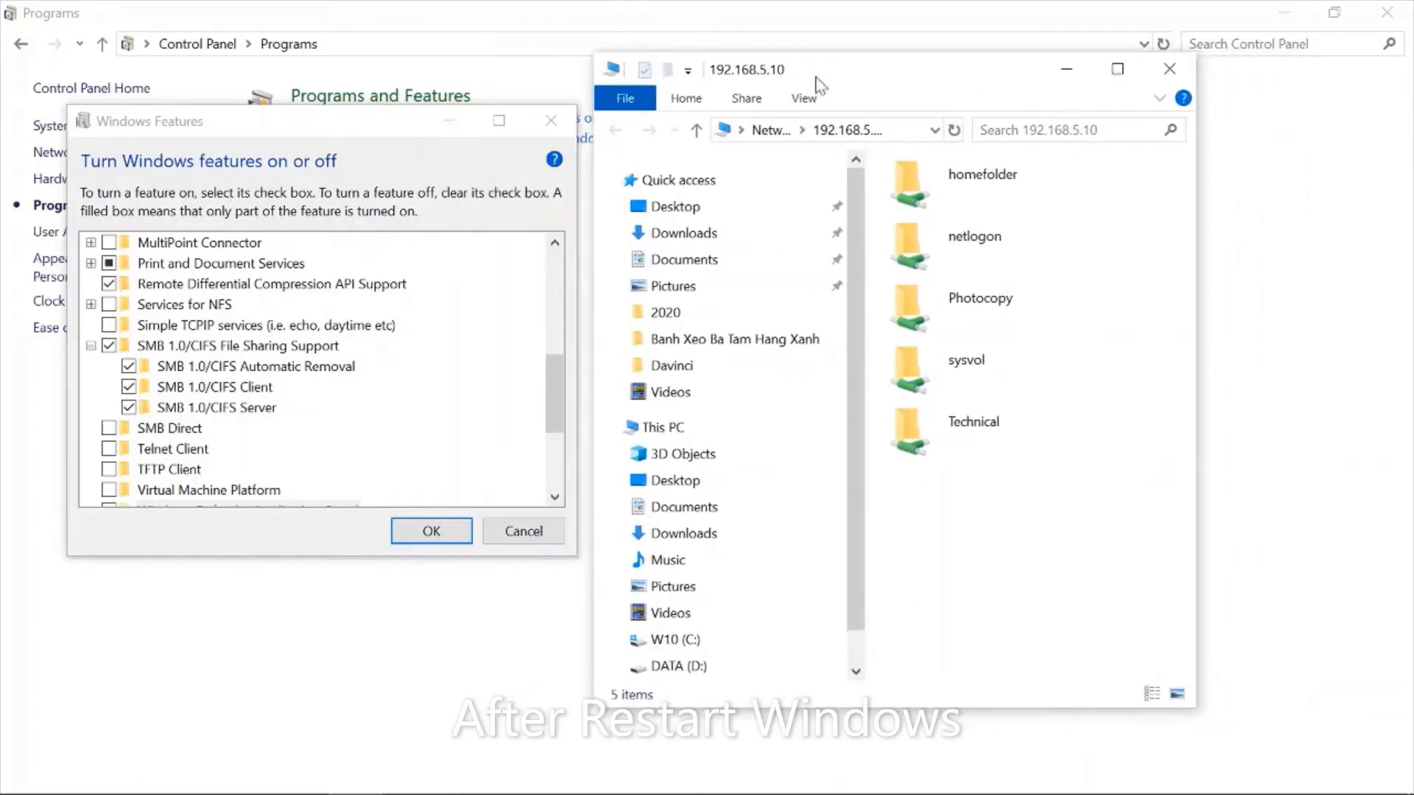
pyautogui.moveTo(329, 118); pyautogui.dragTo(285, 62)
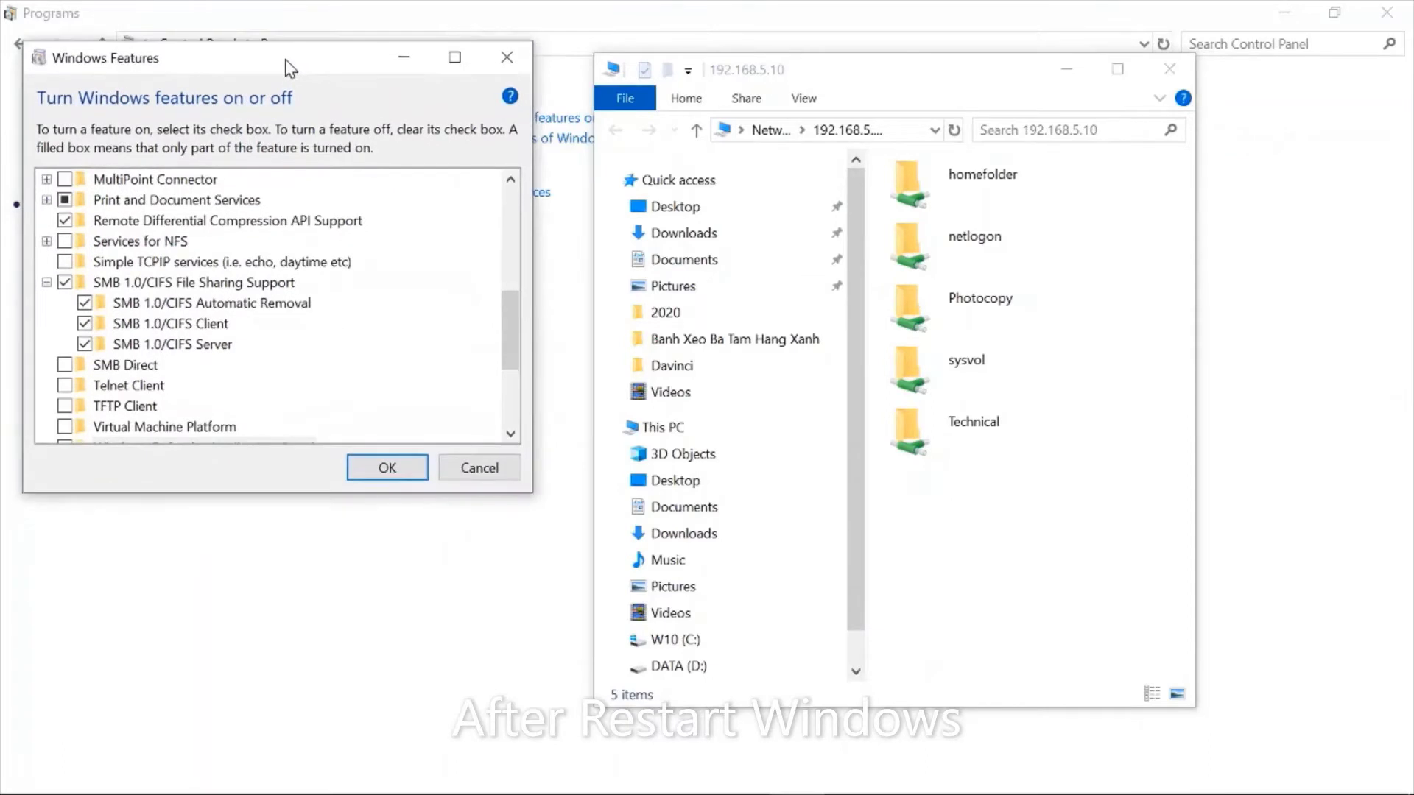
pyautogui.moveTo(893, 77)
pyautogui.mouseDown()
pyautogui.moveTo(786, 81)
pyautogui.moveTo(901, 86)
pyautogui.mouseUp()
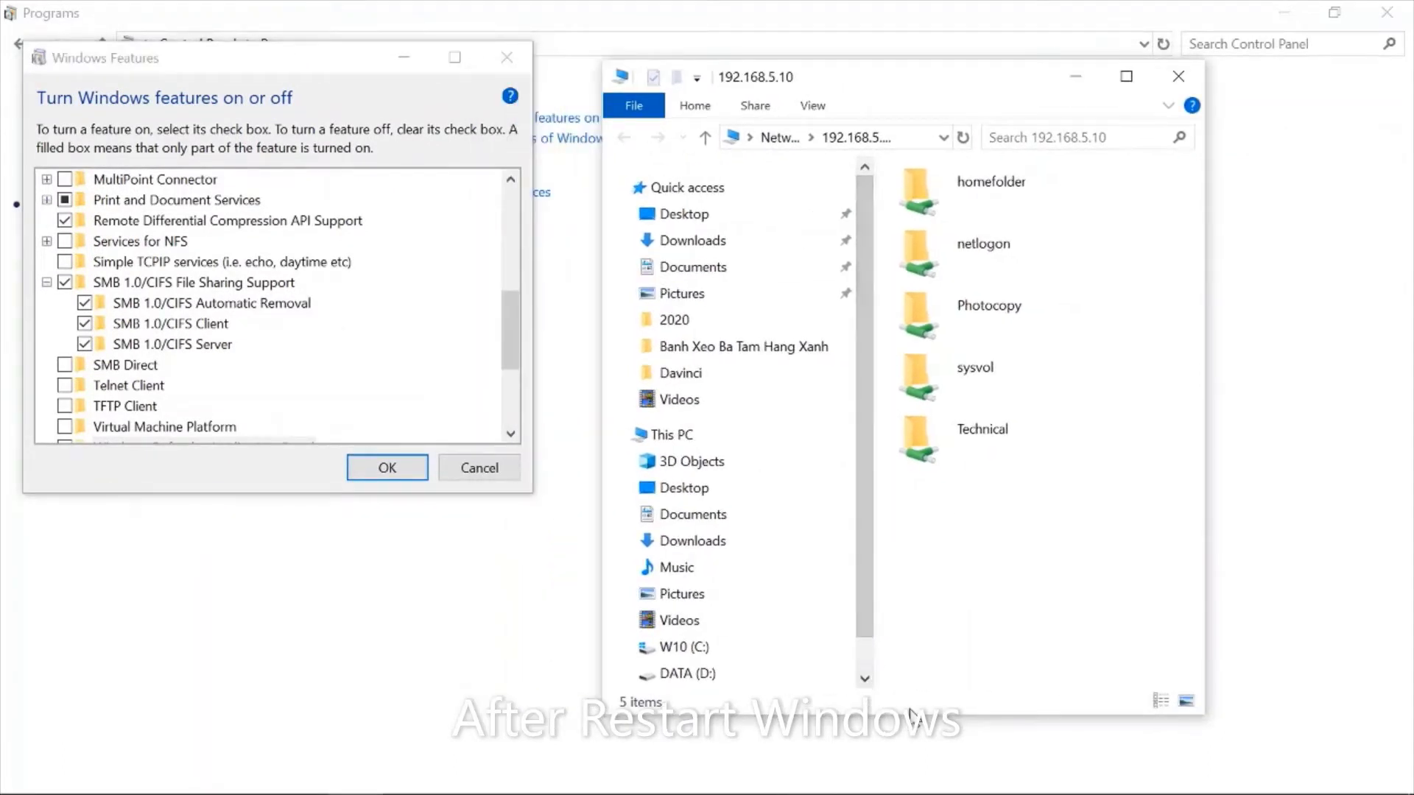
pyautogui.moveTo(614, 792)
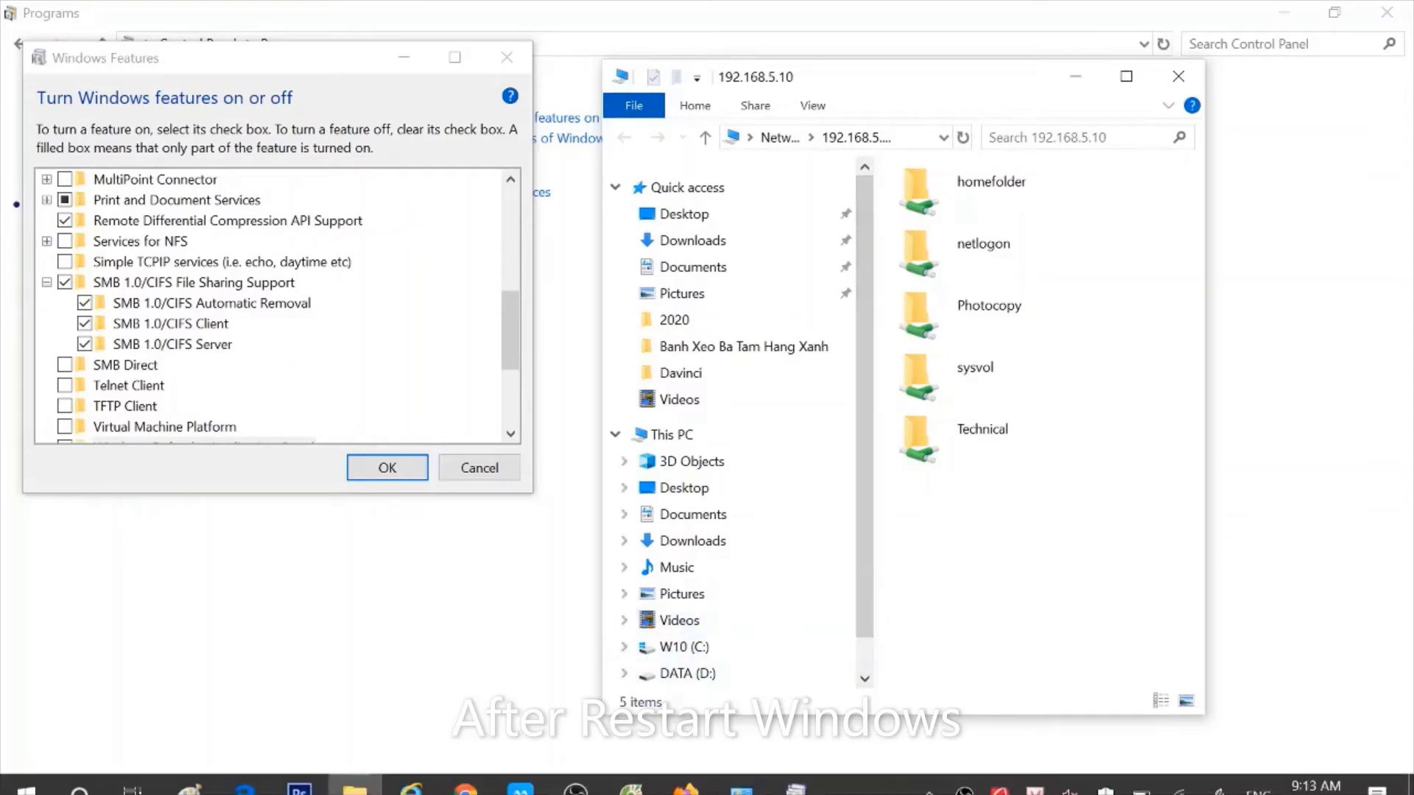